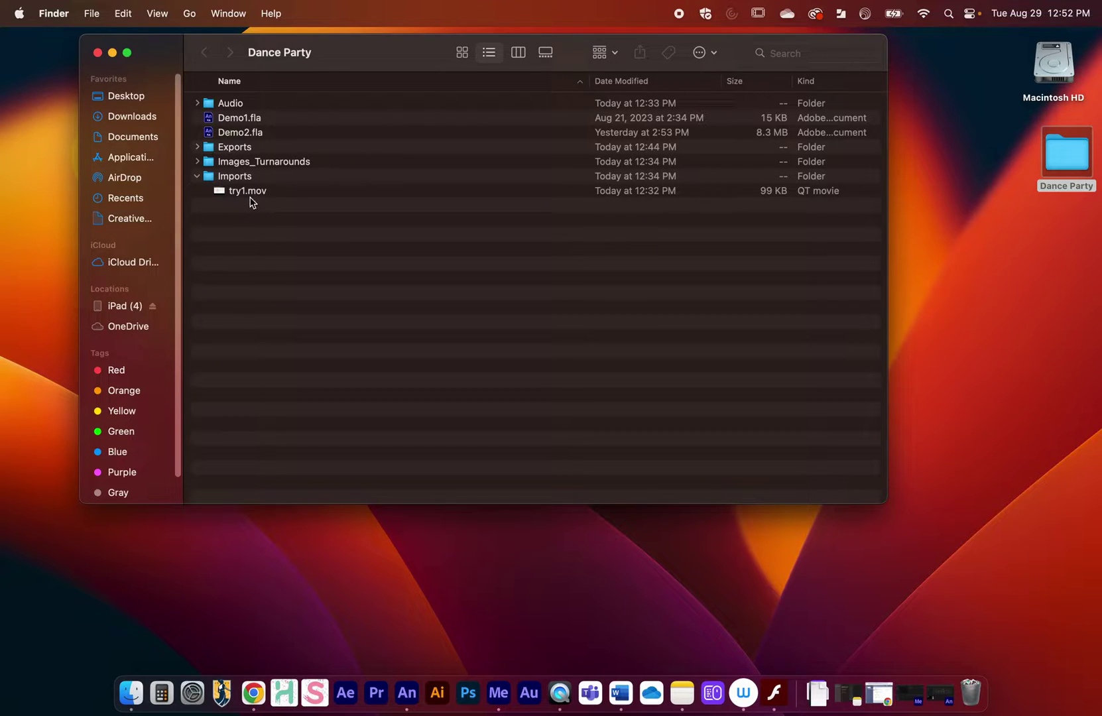
{"action": "right_click", "coordinate": [235, 191]}
{"action": "mouse_move", "coordinate": [312, 222]}
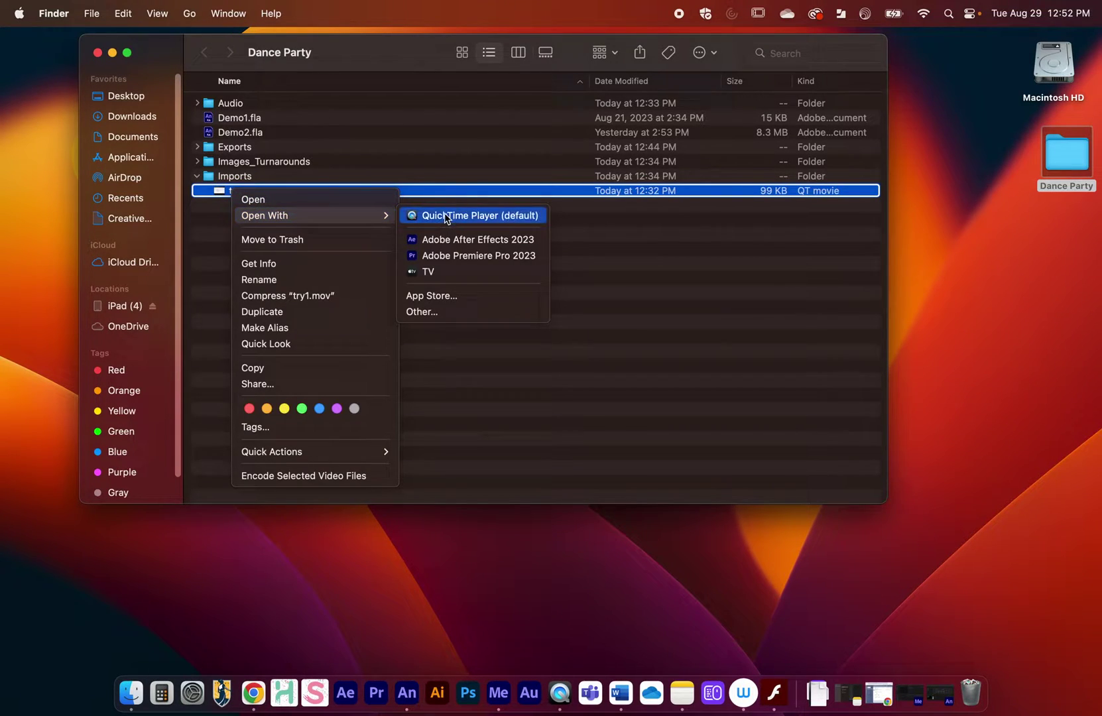
{"action": "left_click", "coordinate": [412, 214]}
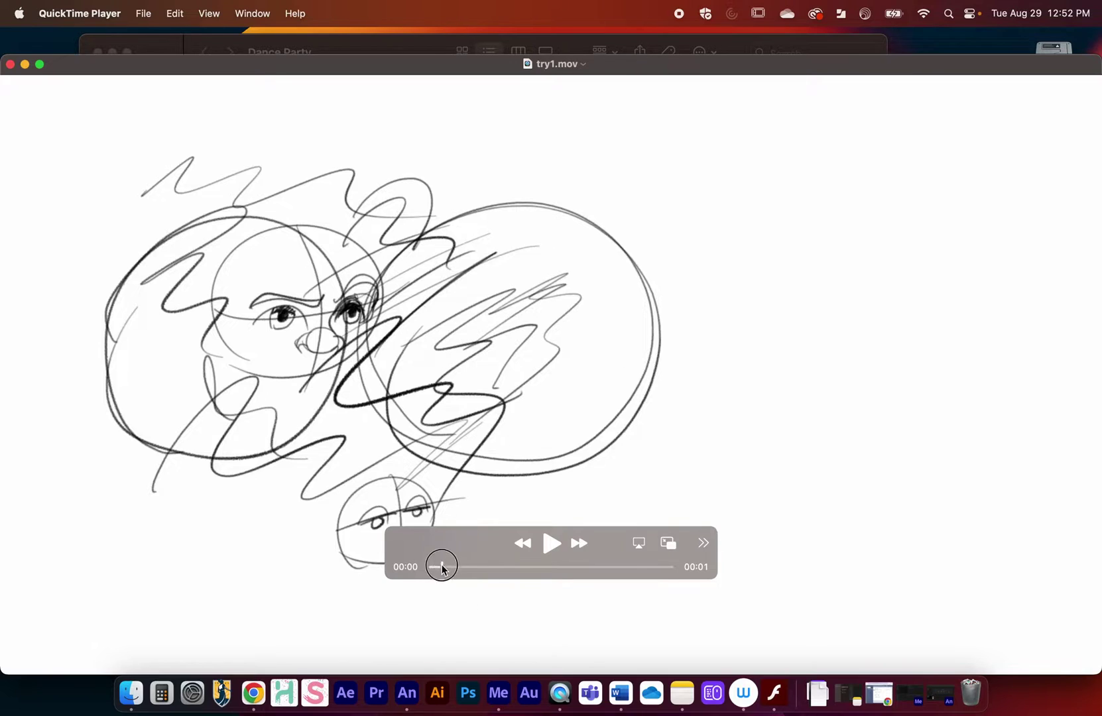
{"action": "left_click_drag", "start_coordinate": [442, 567], "coordinate": [468, 548]}
{"action": "left_click_drag", "start_coordinate": [621, 542], "coordinate": [597, 639]}
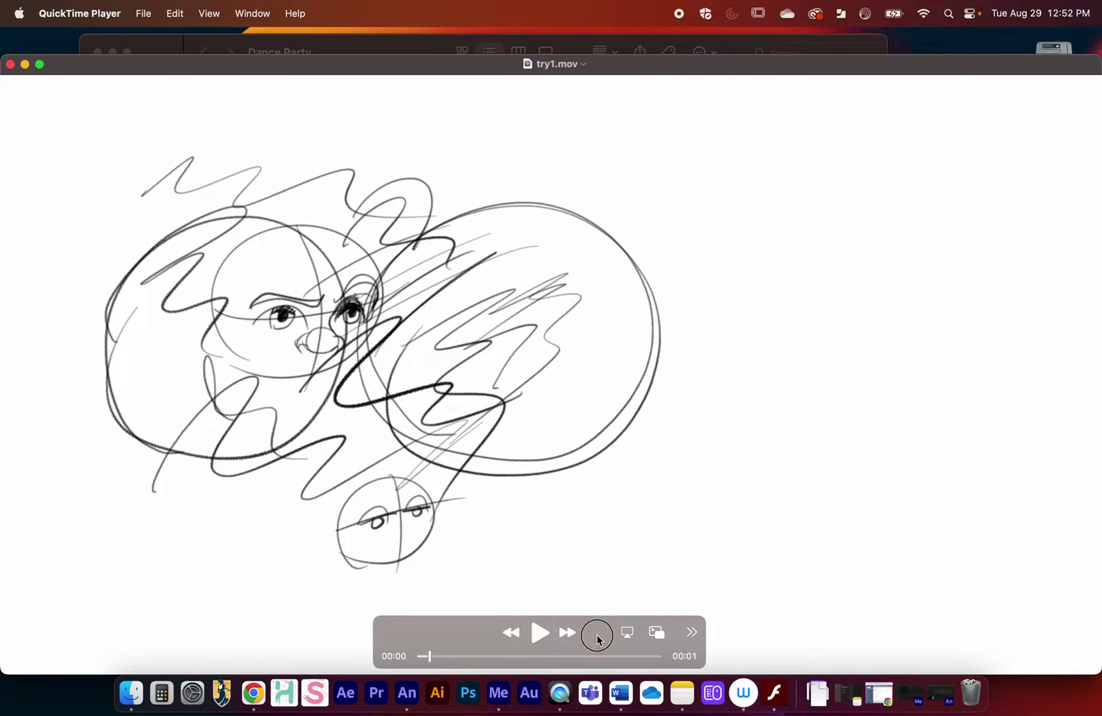
{"action": "left_click", "coordinate": [539, 633]}
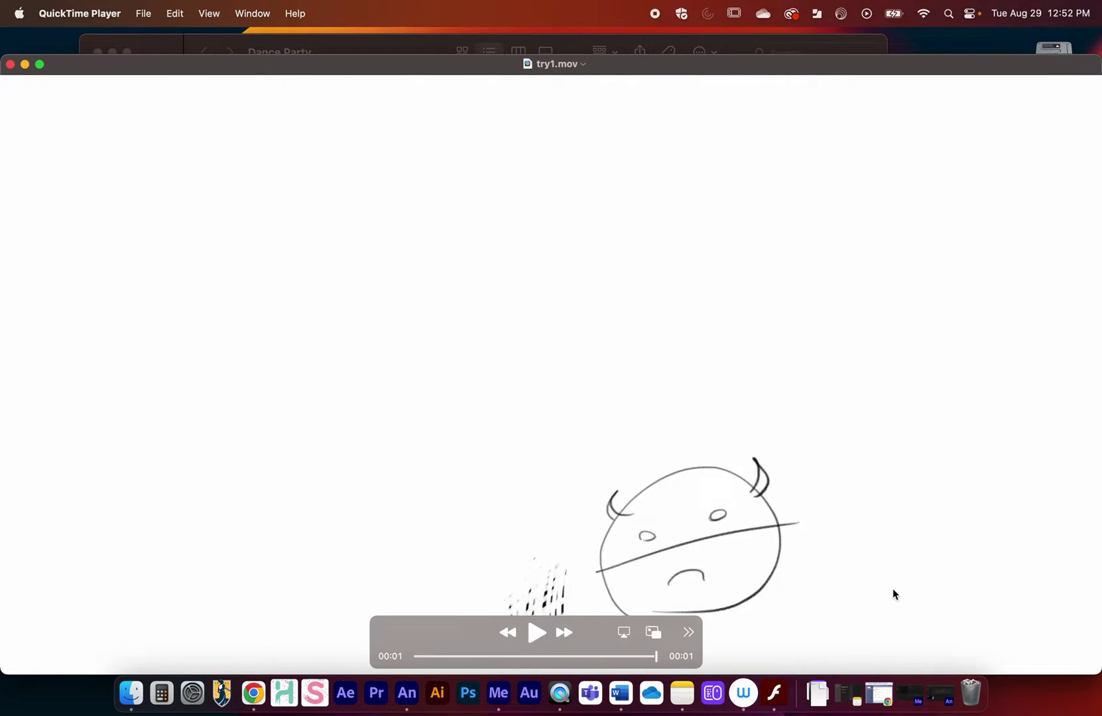
{"action": "left_click", "coordinate": [537, 639]}
{"action": "left_click", "coordinate": [539, 635]}
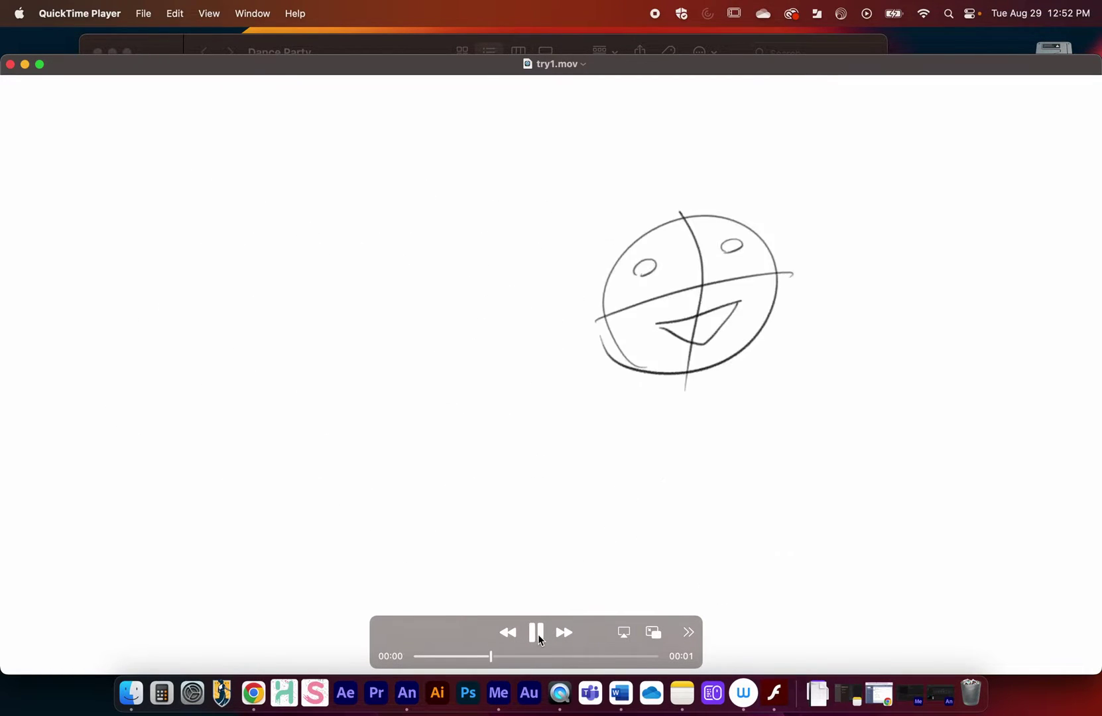
{"action": "left_click", "coordinate": [10, 63]}
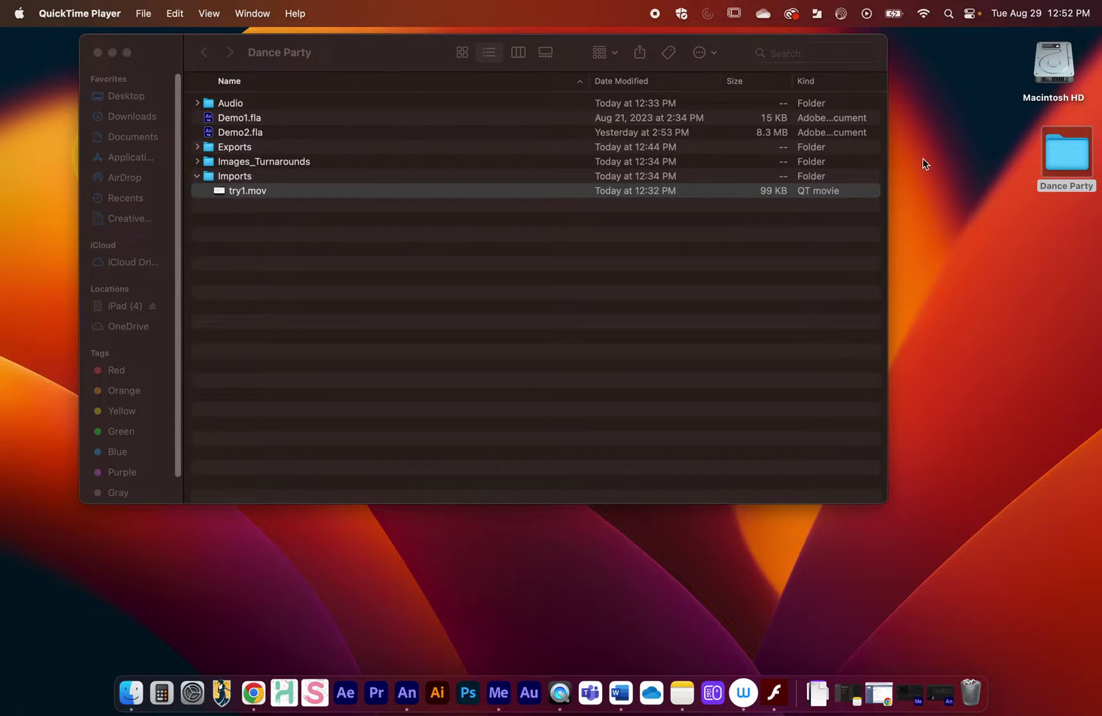
Step: Move the Dance Party folder slightly left and down, and peek into Audio and Images_Turnarounds
{"action": "left_click", "coordinate": [197, 176]}
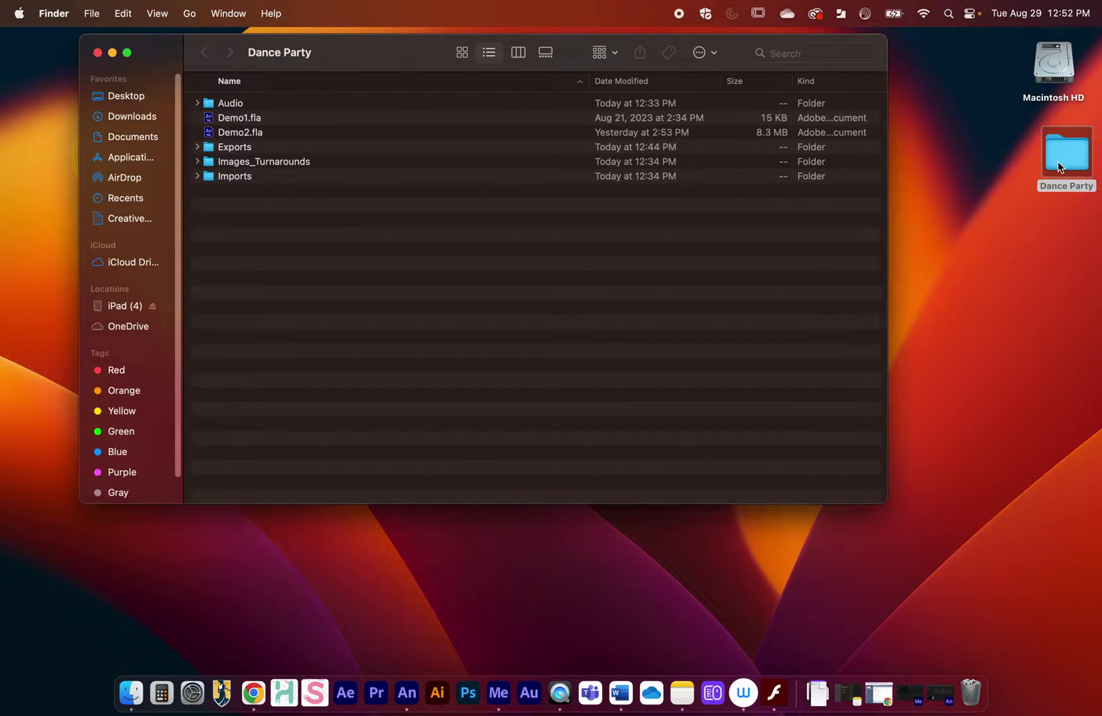
{"action": "left_click_drag", "start_coordinate": [1059, 166], "coordinate": [1006, 180]}
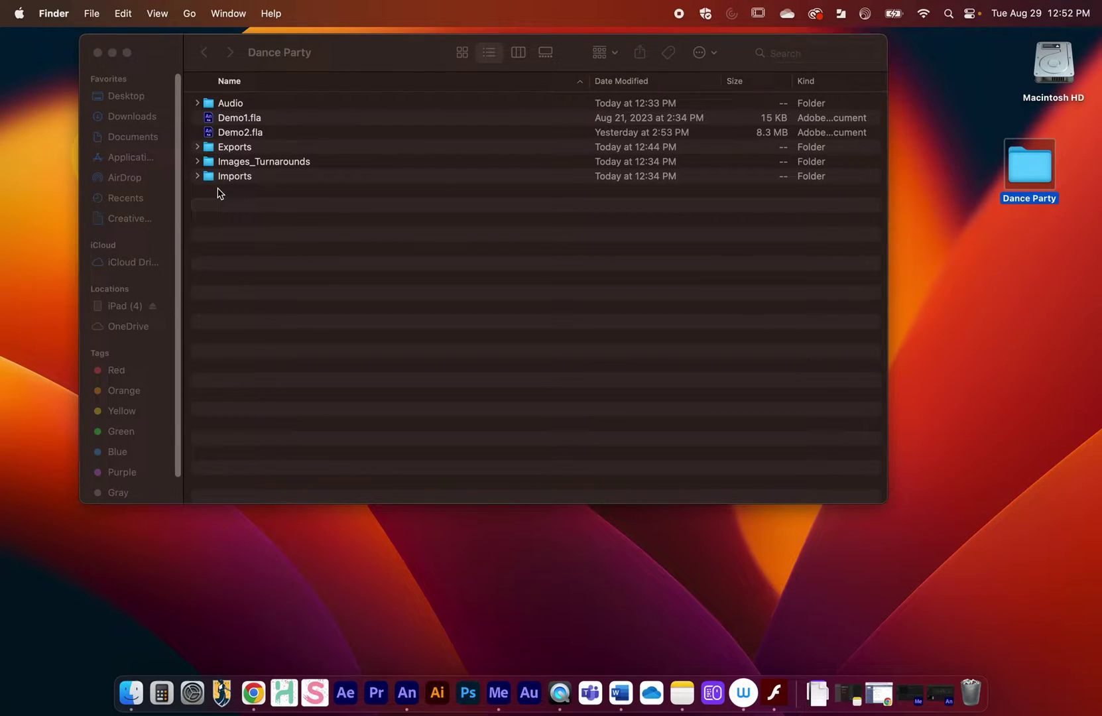
{"action": "left_click", "coordinate": [197, 103]}
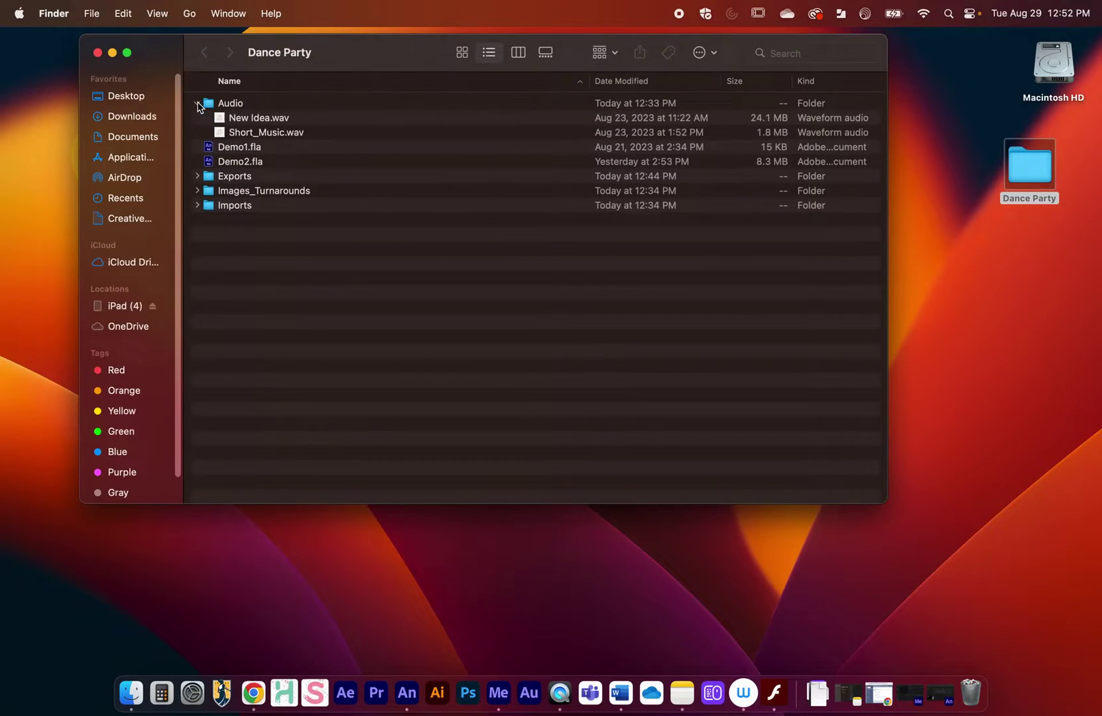
{"action": "left_click", "coordinate": [197, 103]}
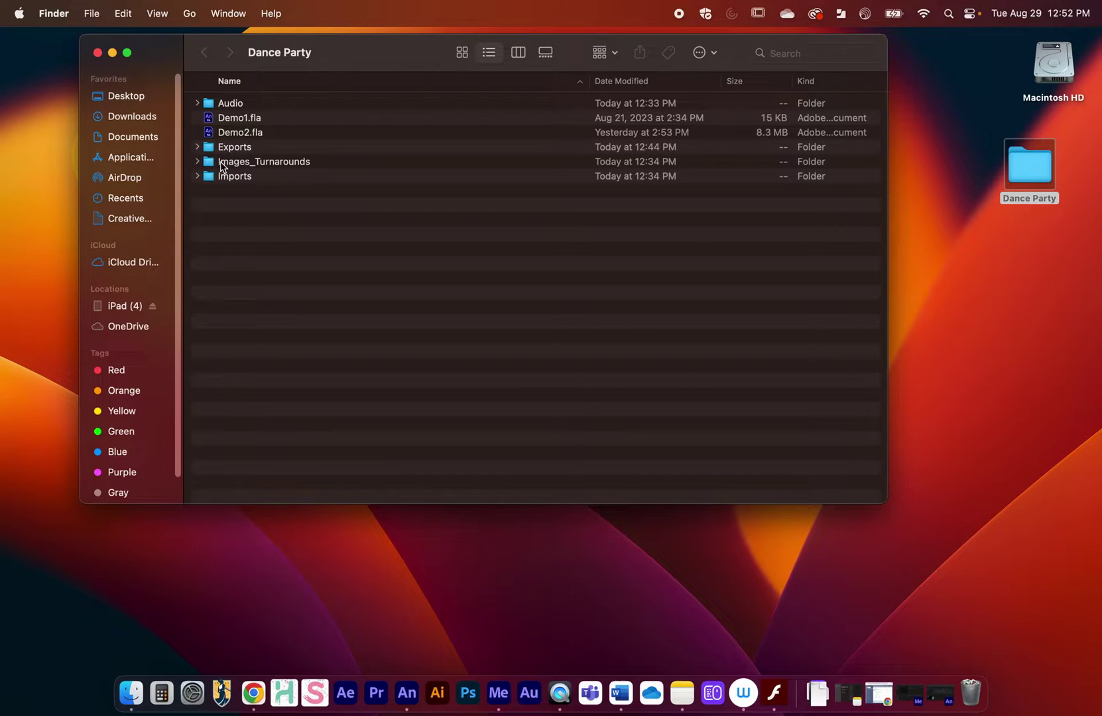
{"action": "left_click", "coordinate": [199, 161]}
{"action": "left_click", "coordinate": [197, 161]}
{"action": "left_click", "coordinate": [197, 162]}
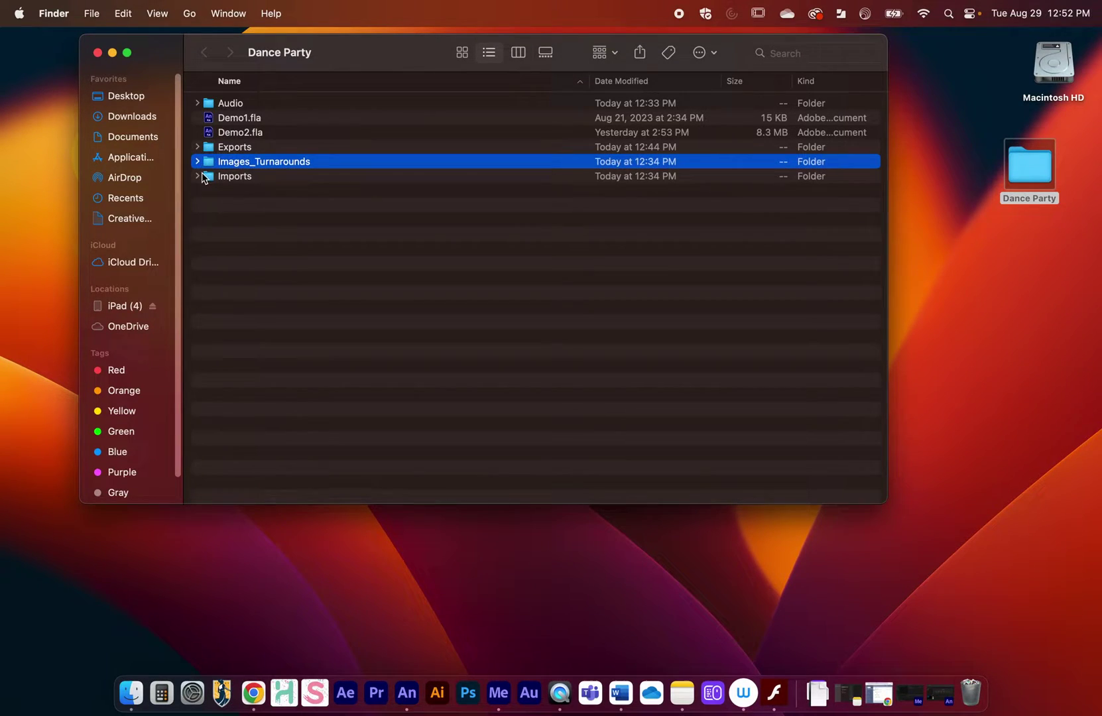
Step: Expand Imports and Quick Look try1.mov, then close the preview and deselect it
{"action": "left_click", "coordinate": [196, 176]}
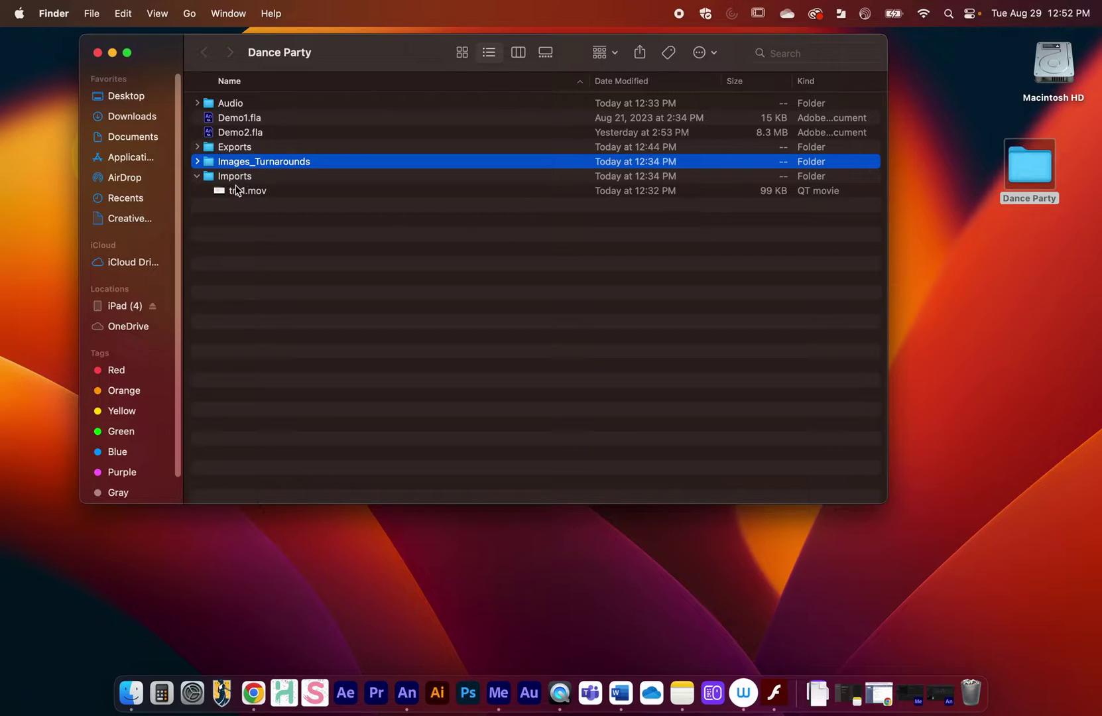
{"action": "left_click", "coordinate": [236, 191]}
{"action": "key", "text": "space"}
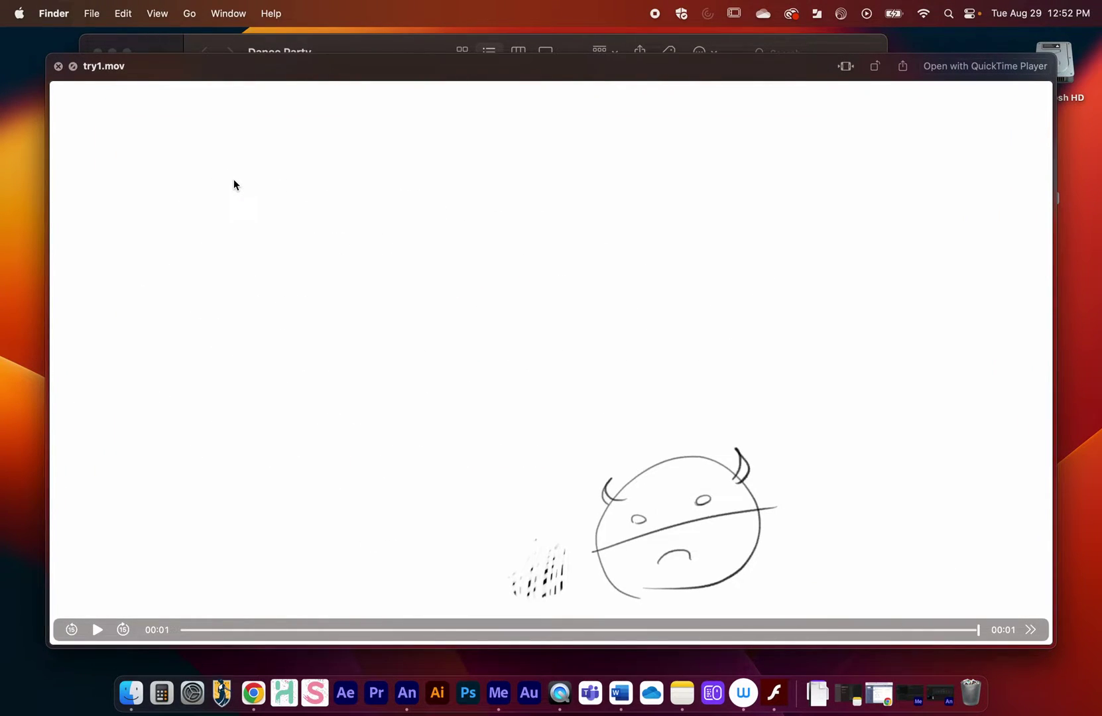
{"action": "key", "text": "space"}
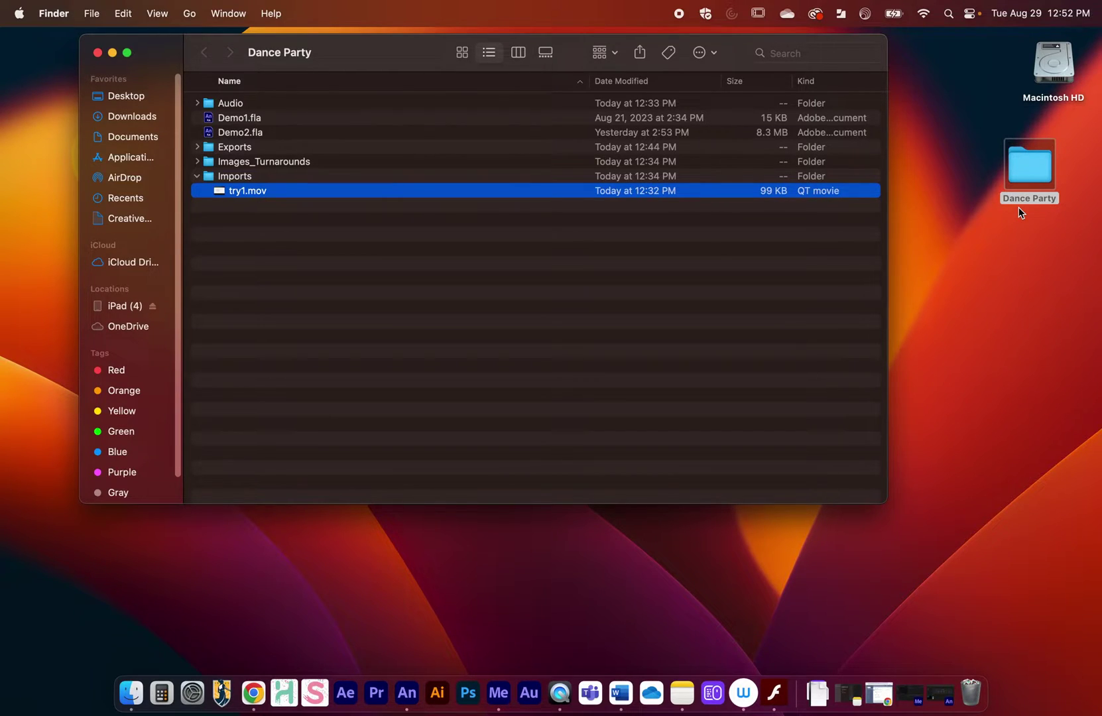
{"action": "left_click", "coordinate": [507, 228]}
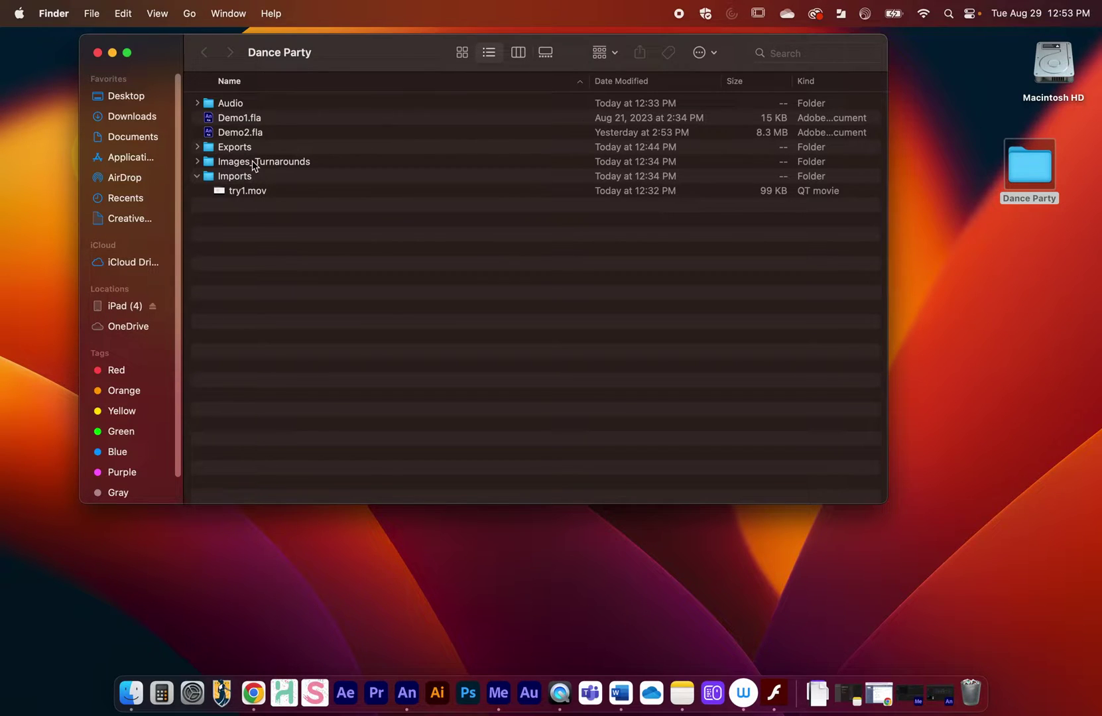
Step: Collapse Imports in Finder and open Demo2.fla from Animate's recent files
{"action": "left_click", "coordinate": [196, 177]}
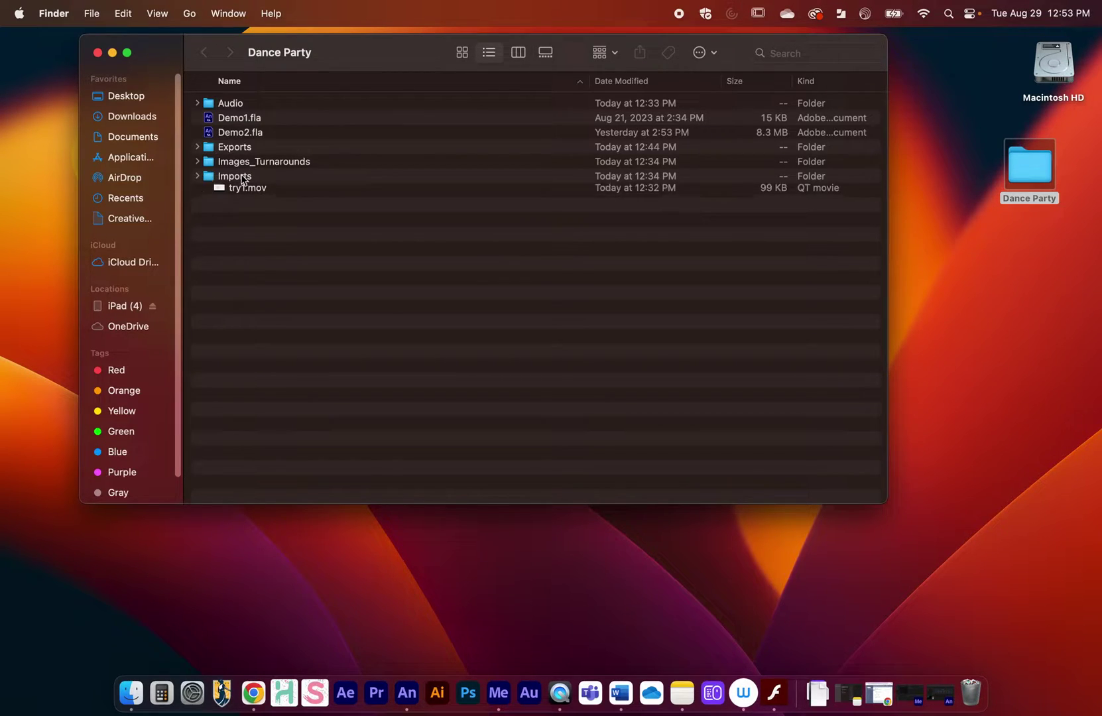
{"action": "left_click", "coordinate": [941, 693]}
{"action": "left_click", "coordinate": [323, 531]}
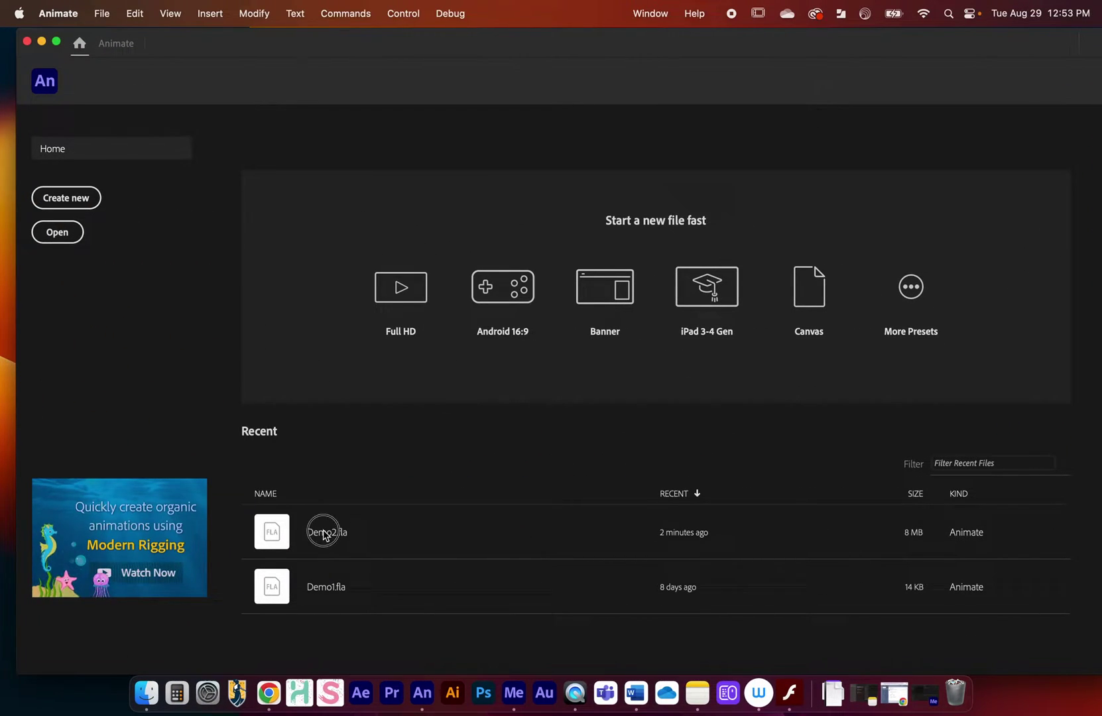
Step: Return the playhead to frame 1 and set the stage zoom to Fit in Window
{"action": "left_click", "coordinate": [270, 501]}
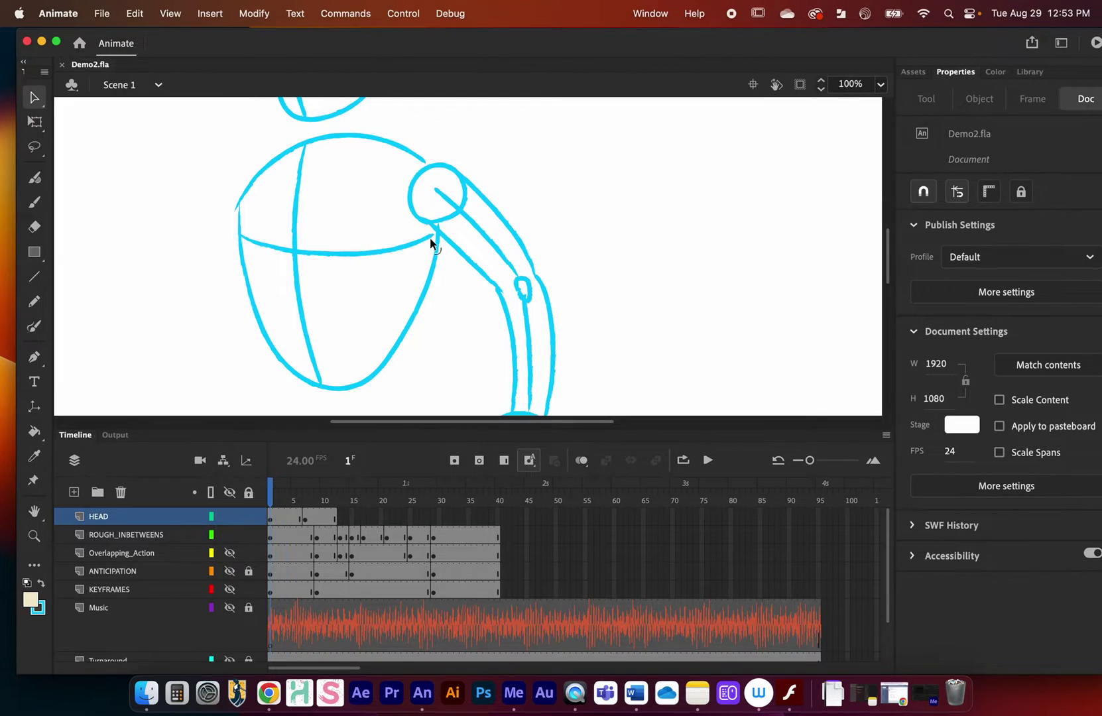
{"action": "left_click", "coordinate": [882, 85]}
{"action": "left_click", "coordinate": [916, 105]}
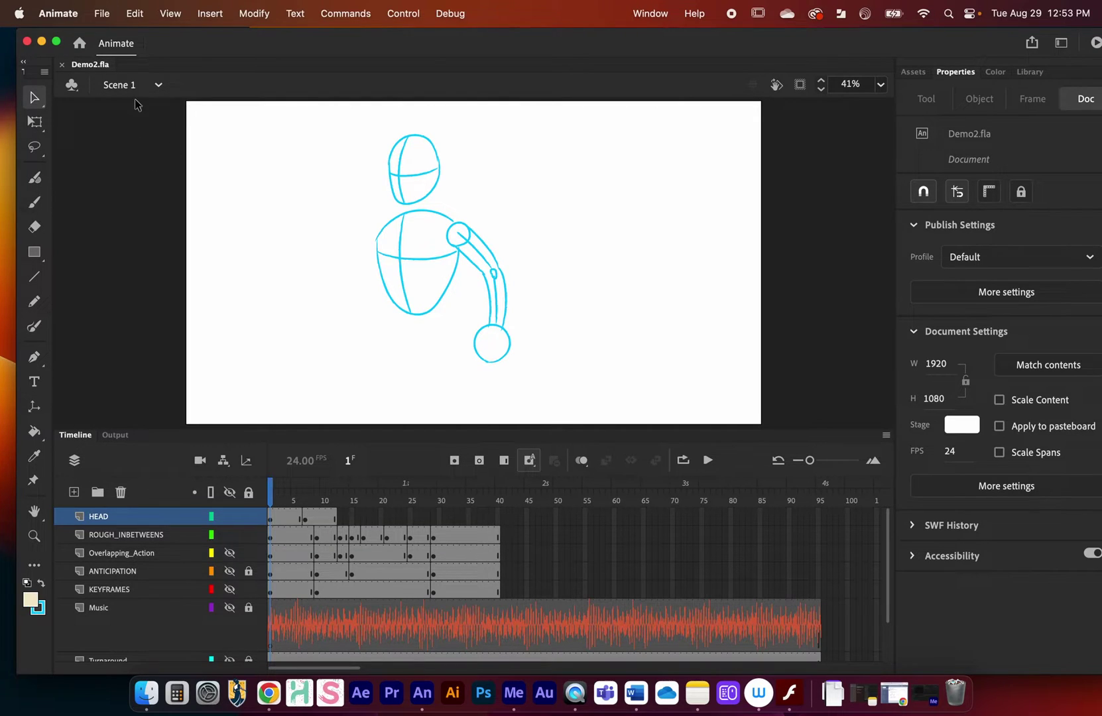
Step: Insert a new Scene 2, check Scene 1, and switch back to Scene 2
{"action": "left_click", "coordinate": [210, 14]}
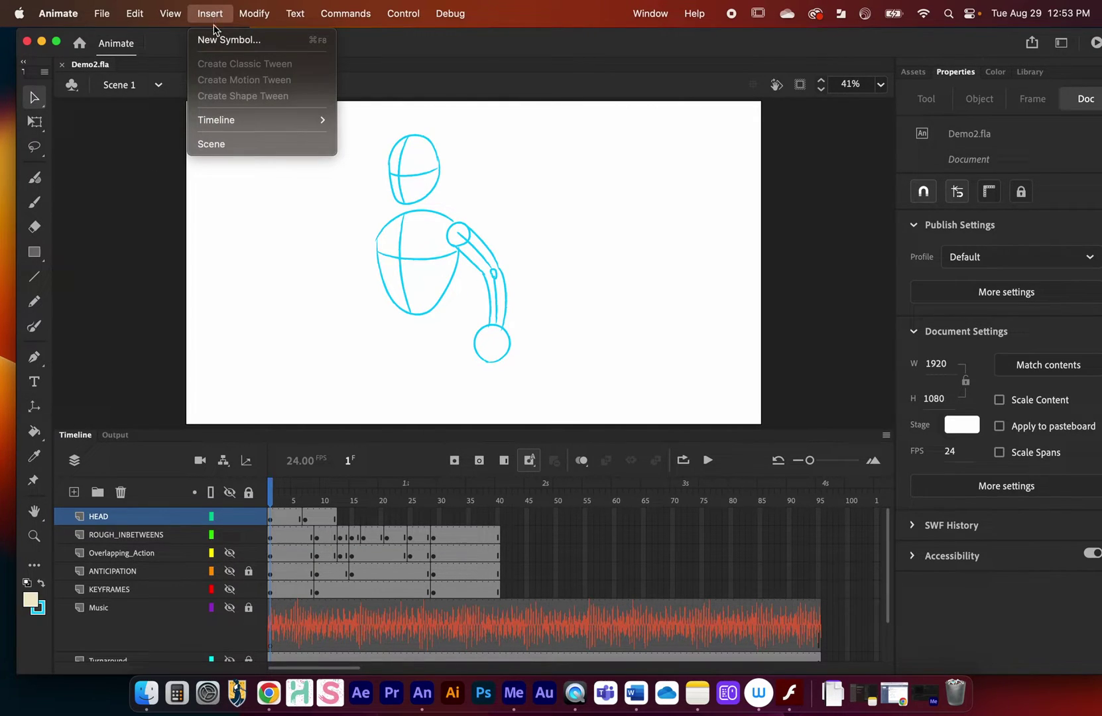
{"action": "left_click", "coordinate": [247, 144]}
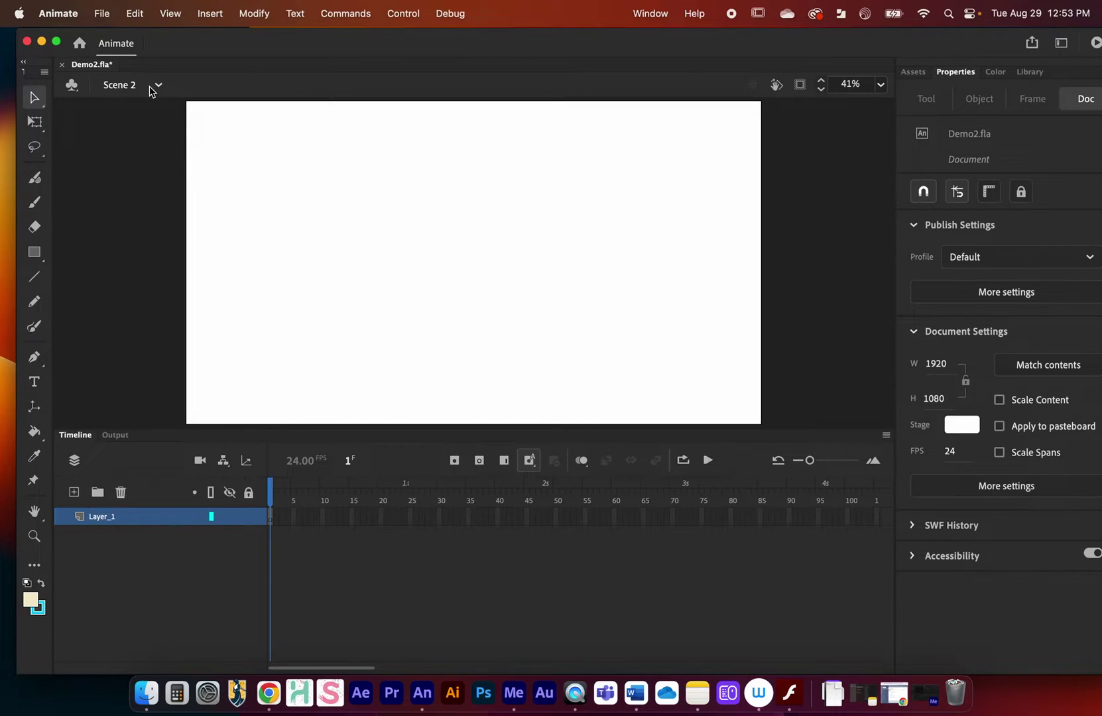
{"action": "left_click", "coordinate": [157, 86]}
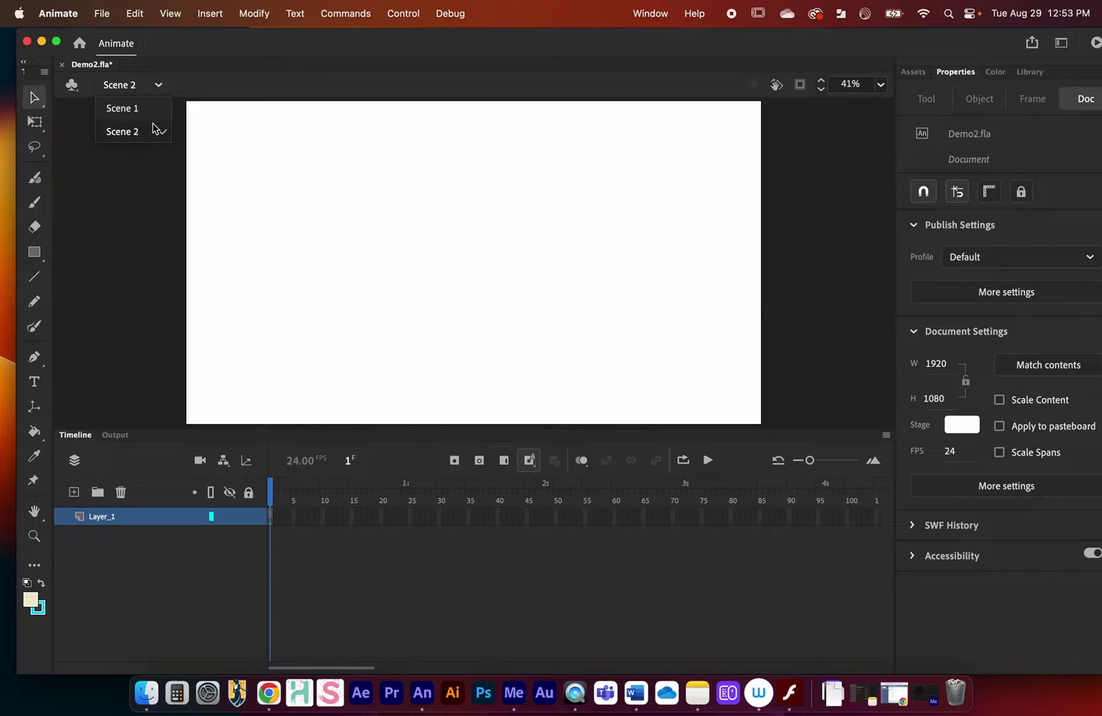
{"action": "left_click", "coordinate": [149, 110]}
{"action": "left_click", "coordinate": [158, 86]}
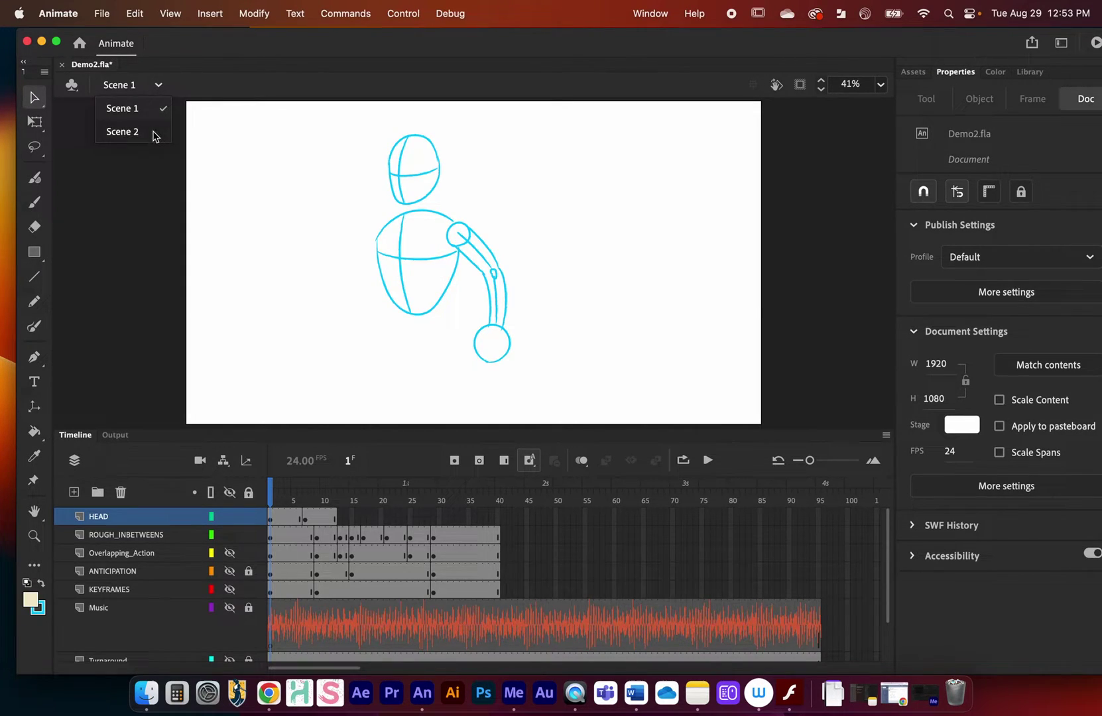
{"action": "left_click", "coordinate": [152, 132]}
Step: Select Layer_1 in Scene 2 and add Layer_2 above it
{"action": "left_click", "coordinate": [116, 521]}
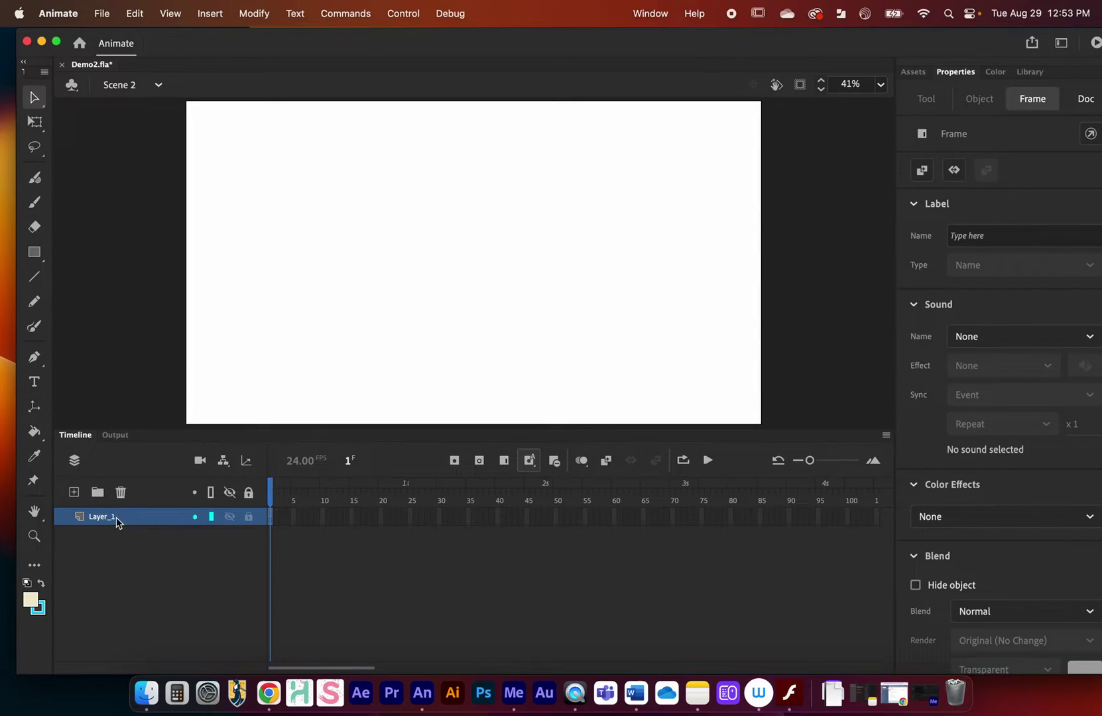
{"action": "left_click", "coordinate": [126, 538]}
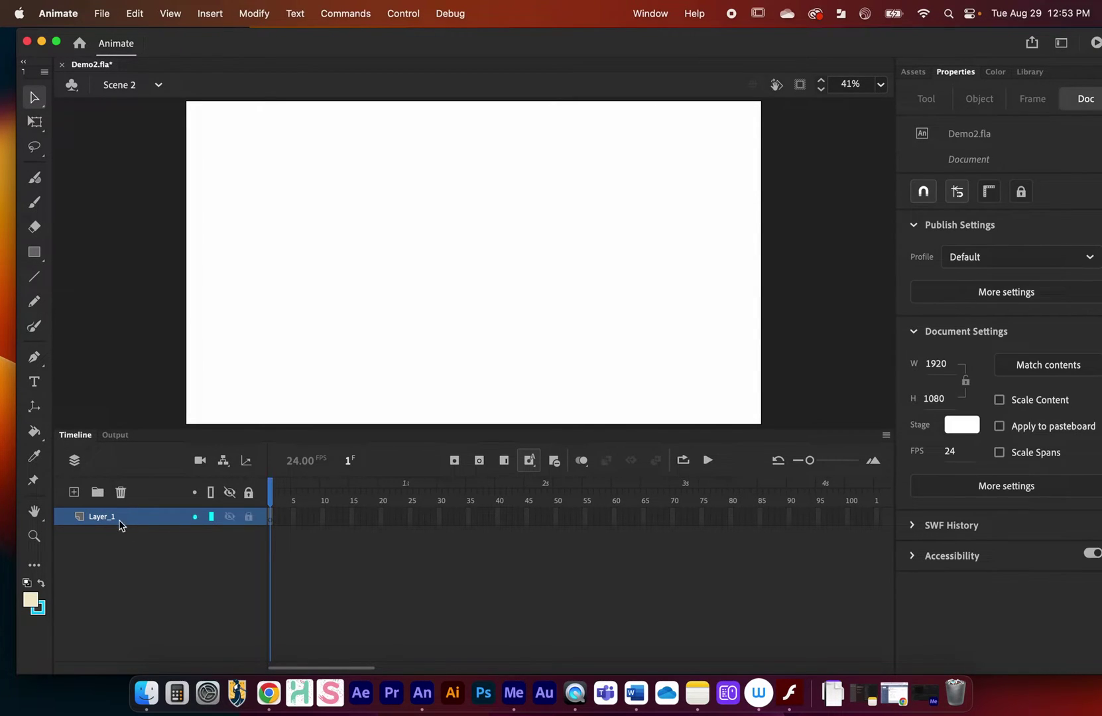
{"action": "left_click", "coordinate": [120, 524]}
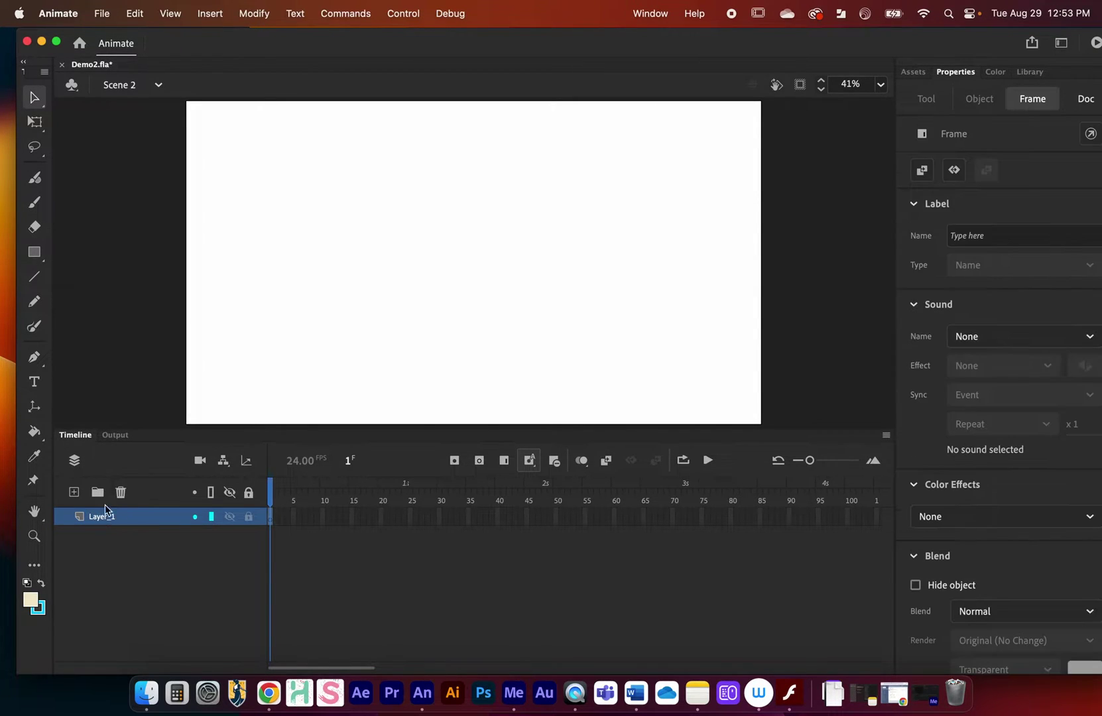
{"action": "left_click", "coordinate": [74, 492]}
Step: Add another layer to Scene 2 and rename it MOVIE
{"action": "left_click", "coordinate": [101, 517]}
{"action": "left_click", "coordinate": [101, 518]}
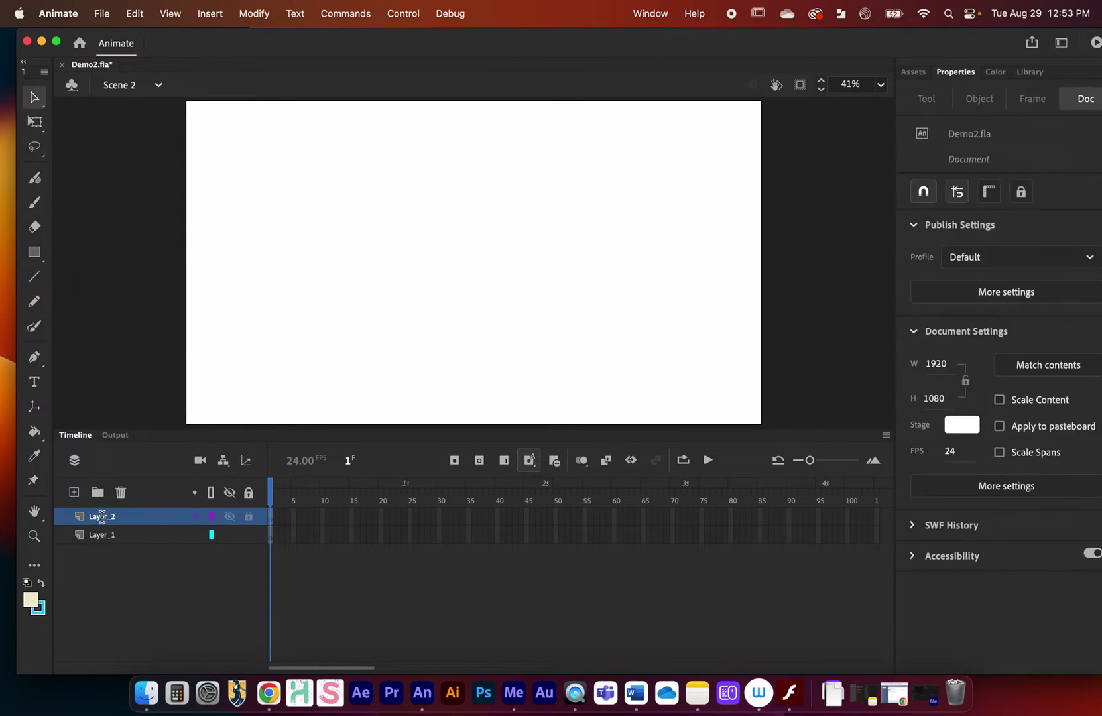
{"action": "left_click", "coordinate": [138, 584]}
{"action": "double_click", "coordinate": [106, 518]}
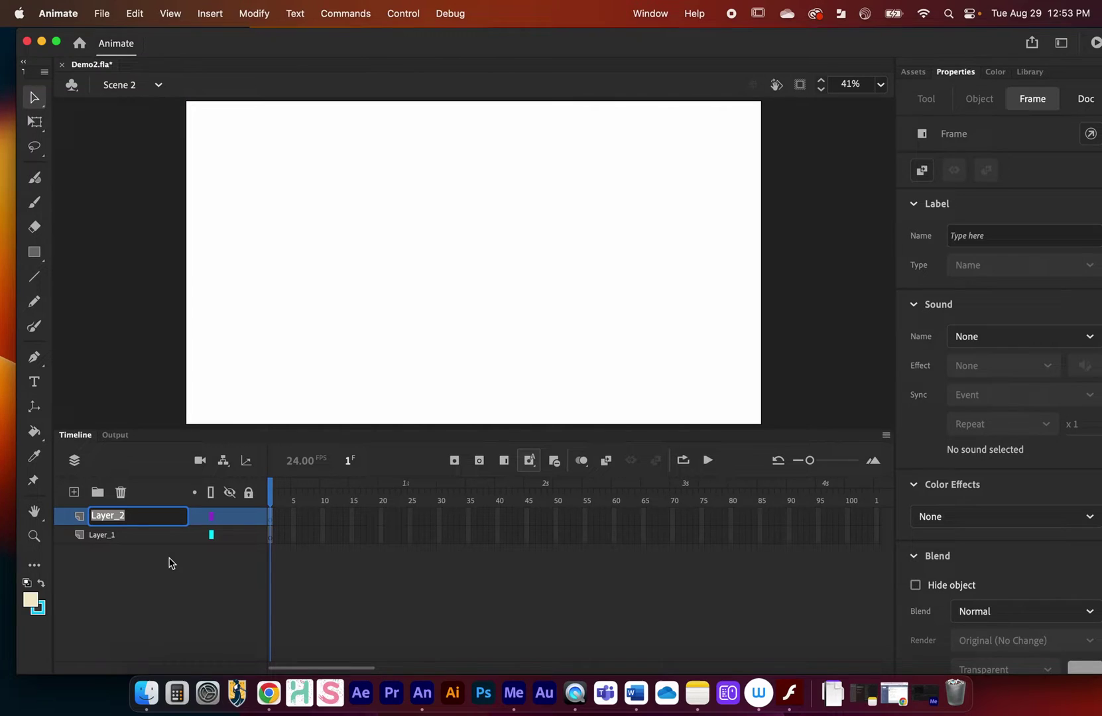
{"action": "type", "text": "MOVIE"}
{"action": "key", "text": "Return"}
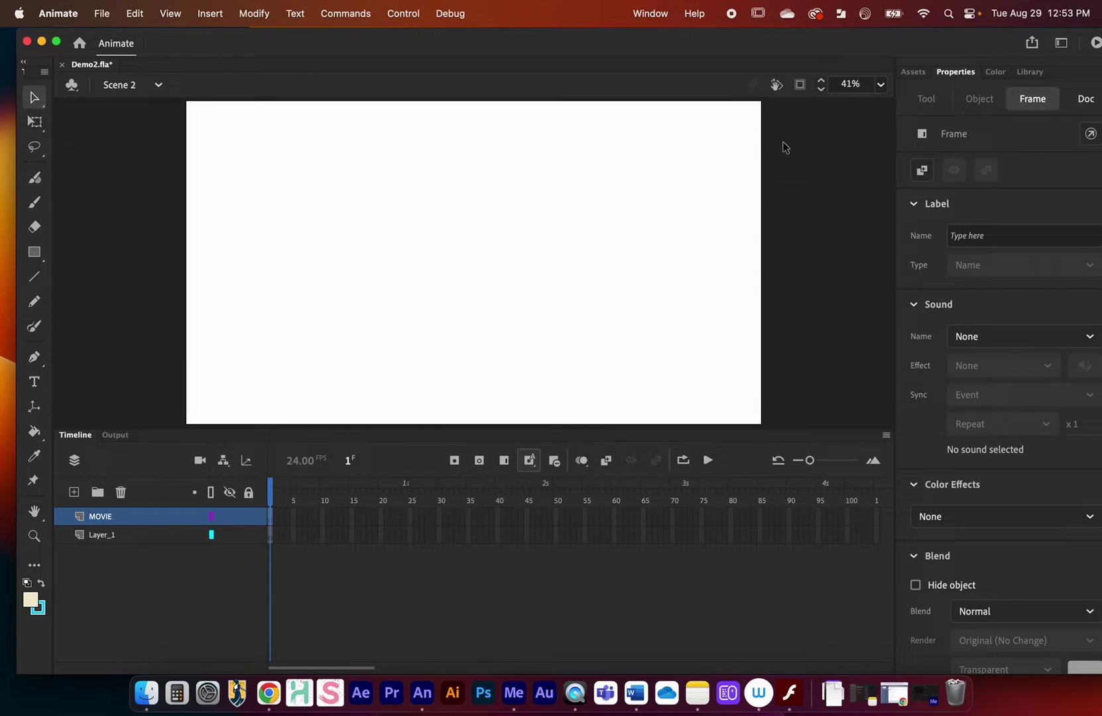
Step: Narrow the Animate window against the left edge so Finder is visible beside it
{"action": "left_click_drag", "start_coordinate": [821, 41], "coordinate": [726, 17]}
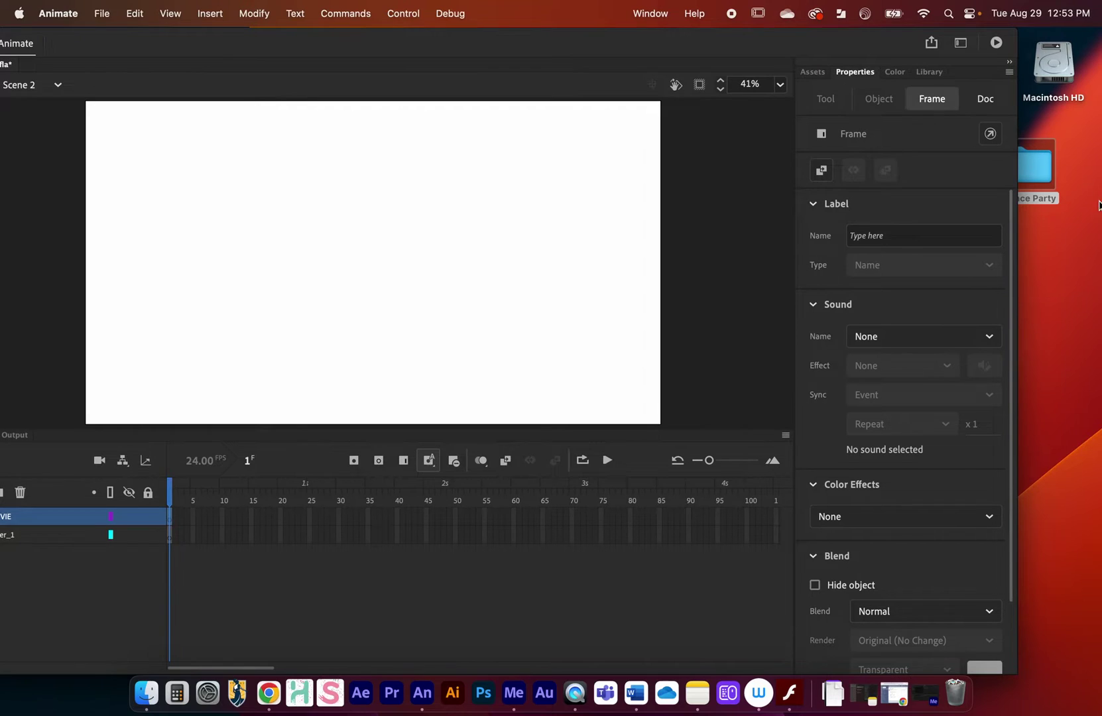
{"action": "left_click_drag", "start_coordinate": [1016, 670], "coordinate": [708, 650]}
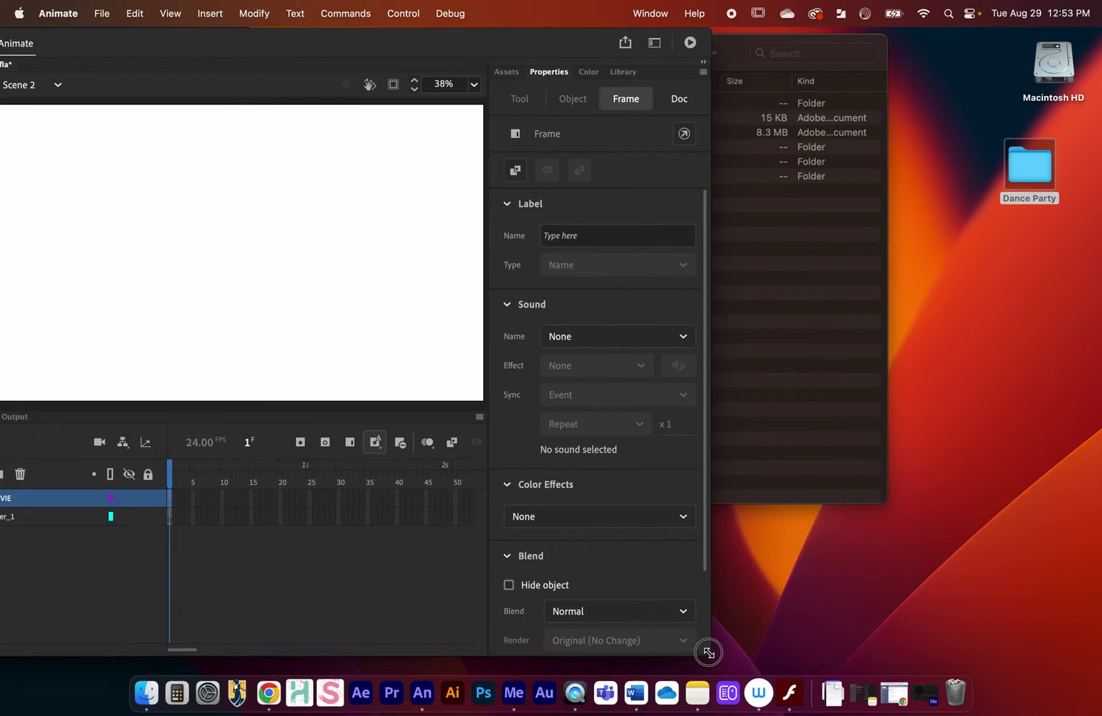
{"action": "left_click_drag", "start_coordinate": [413, 49], "coordinate": [963, 70]}
{"action": "left_click", "coordinate": [855, 38]}
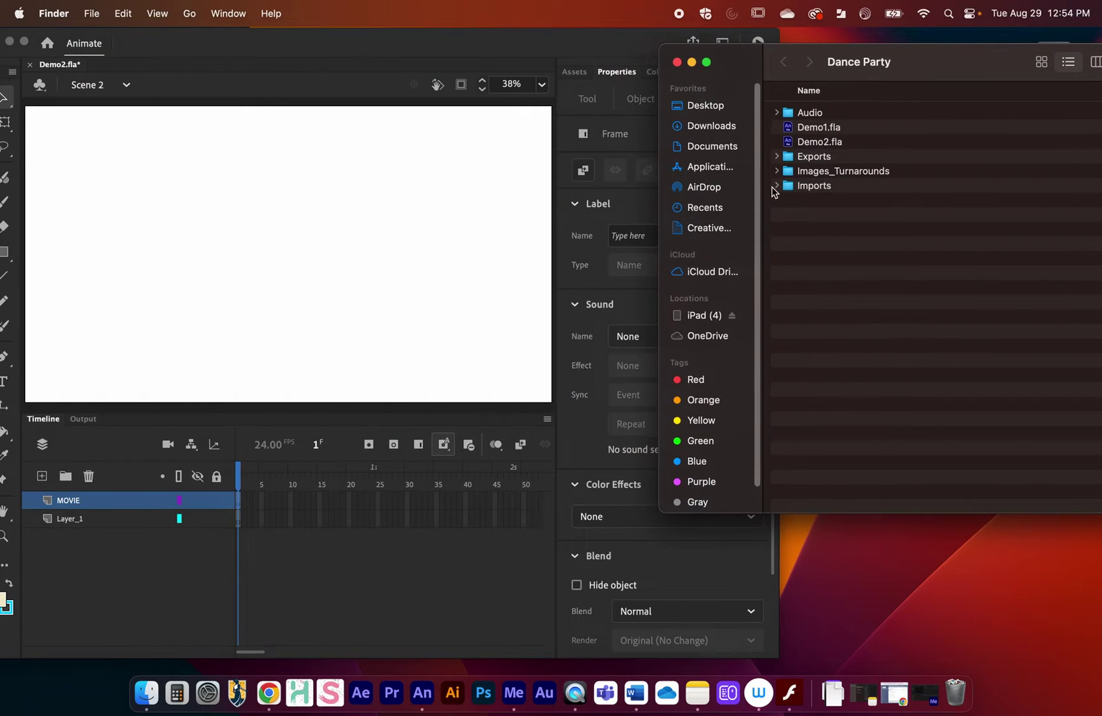
Step: Preview try1.mov from Imports, then drag it onto the Animate stage to import it
{"action": "left_click", "coordinate": [776, 185]}
{"action": "left_click", "coordinate": [777, 202]}
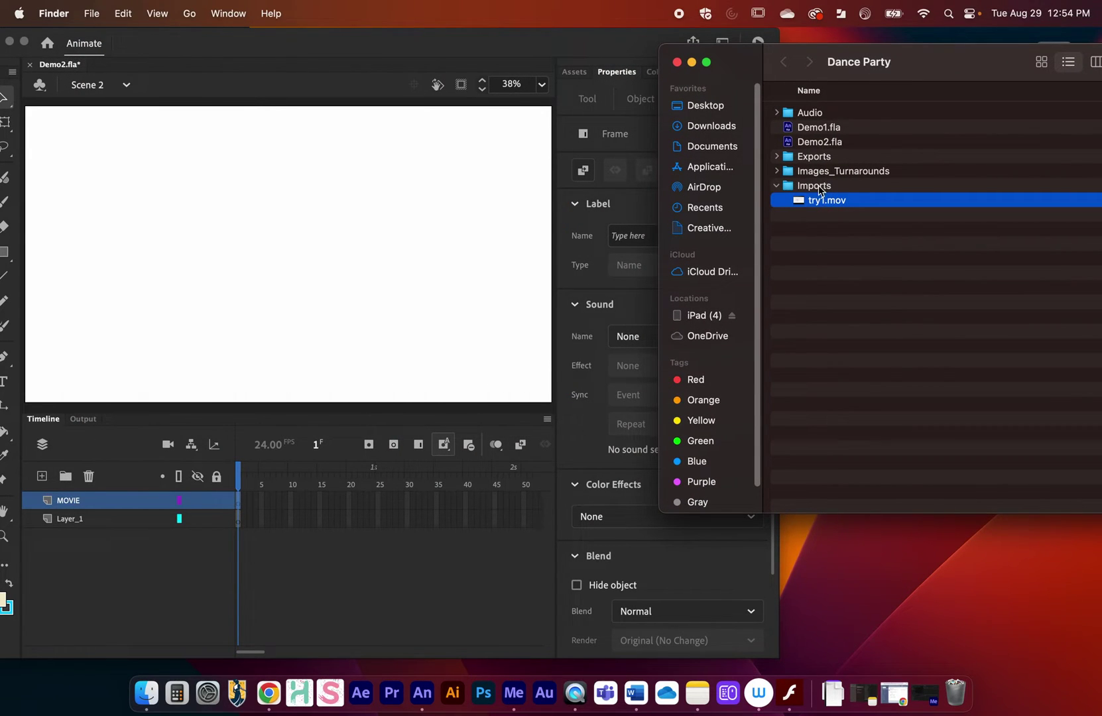
{"action": "key", "text": "space"}
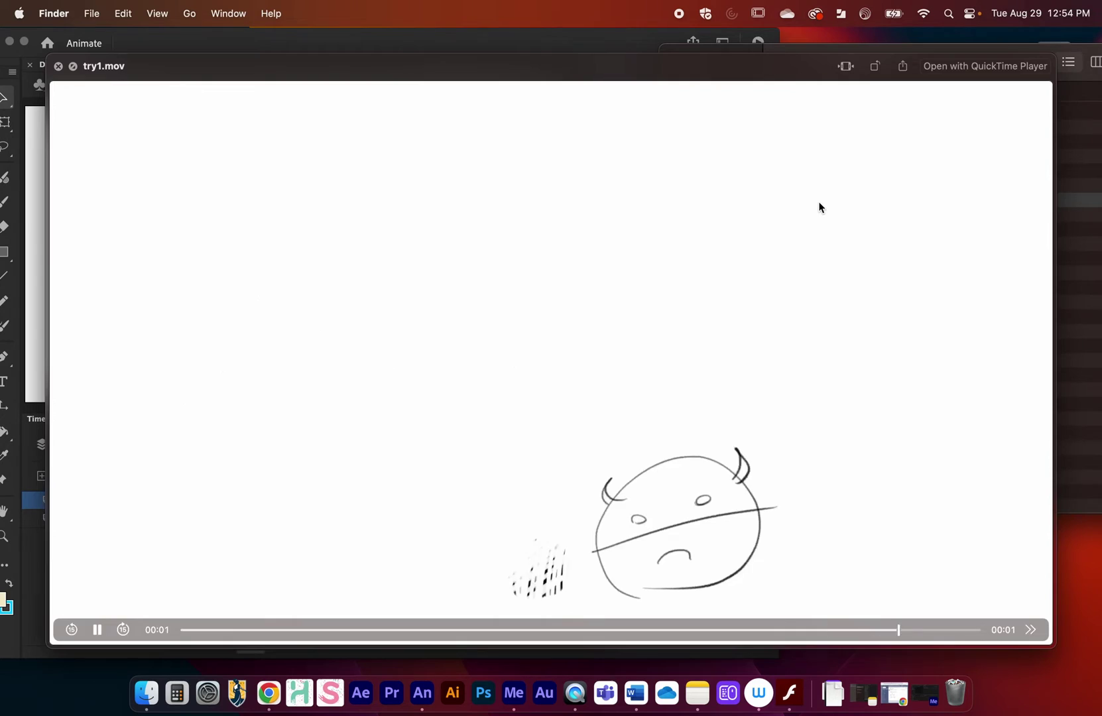
{"action": "key", "text": "space"}
{"action": "left_click_drag", "start_coordinate": [898, 59], "coordinate": [1065, 84]}
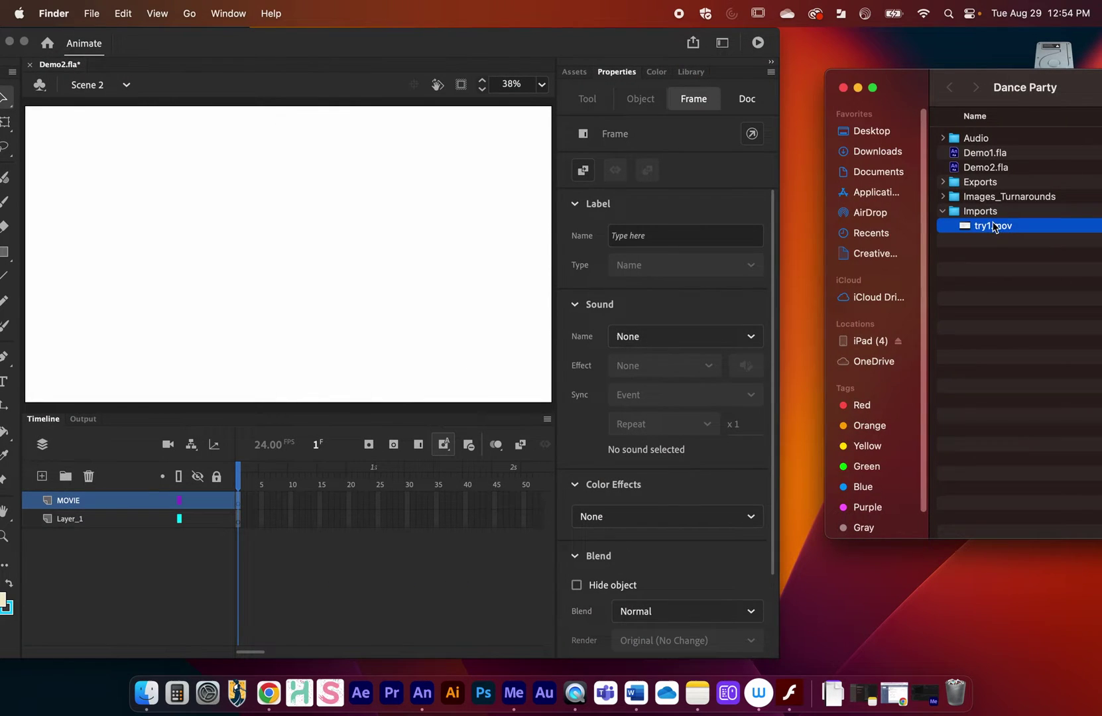
{"action": "left_click_drag", "start_coordinate": [995, 231], "coordinate": [278, 242]}
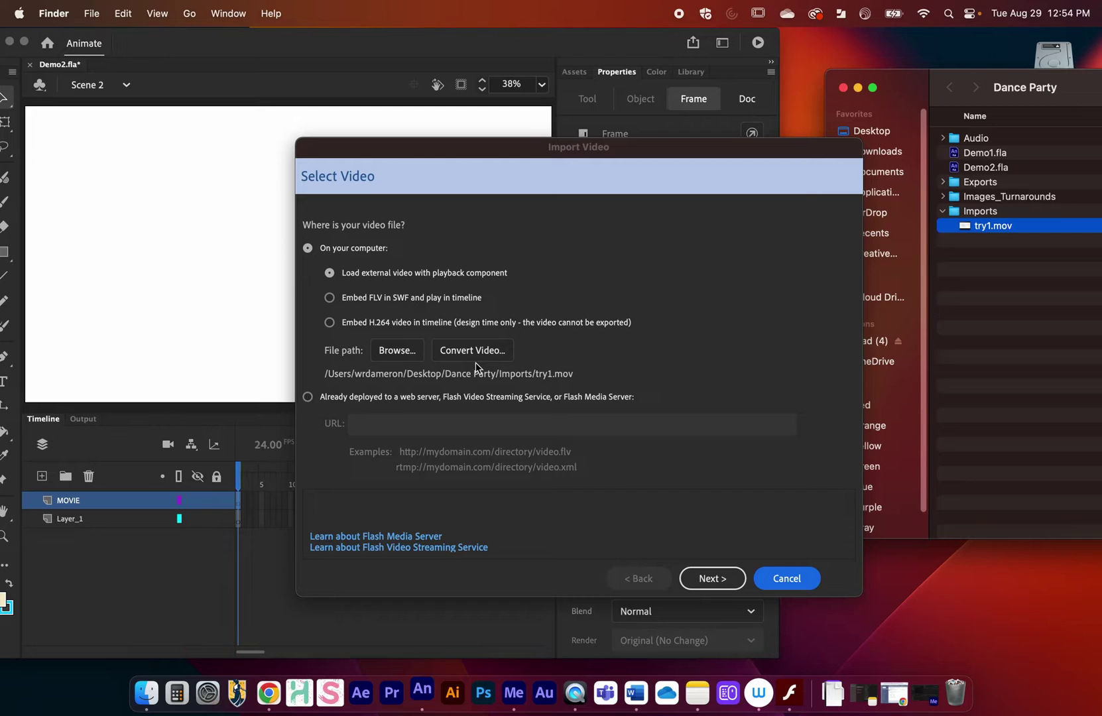
Step: Choose 'Embed H.264 video in timeline (design time only)' as the import option for try1.mov
{"action": "left_click_drag", "start_coordinate": [439, 151], "coordinate": [296, 78]}
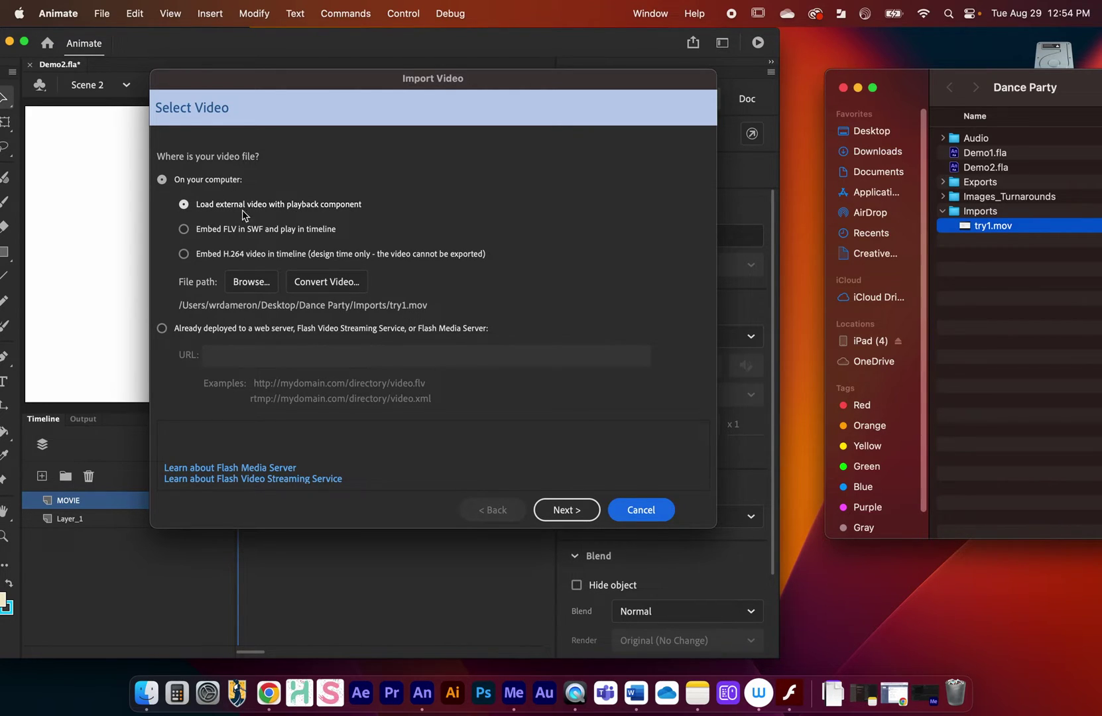
{"action": "left_click", "coordinate": [184, 229]}
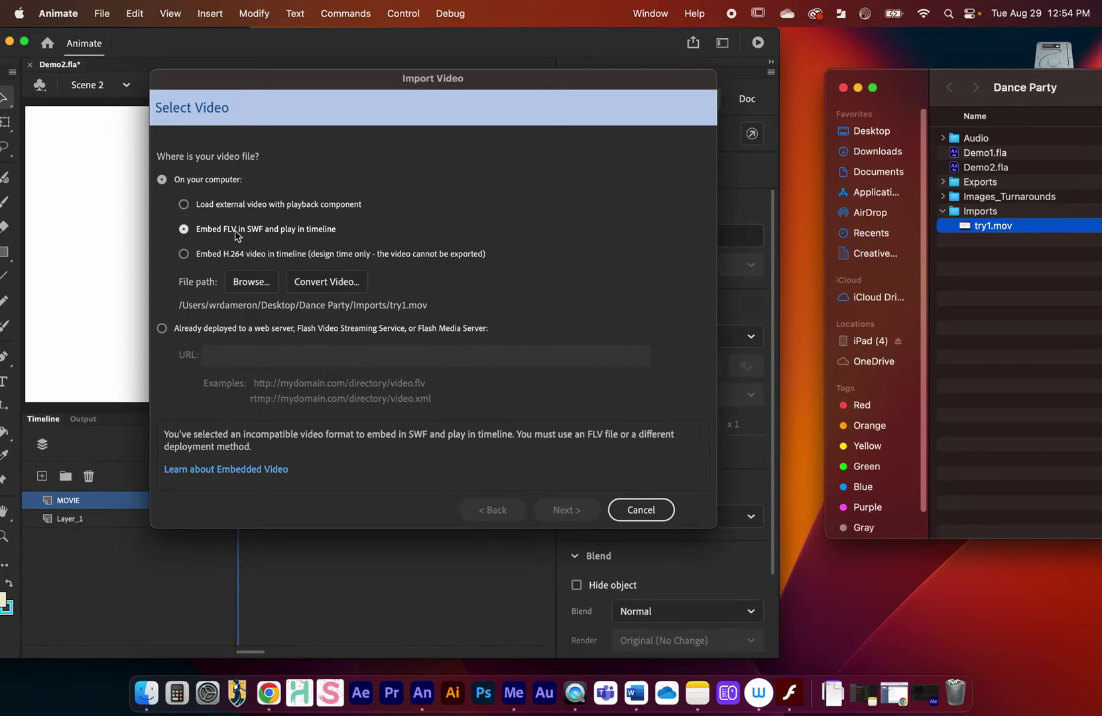
{"action": "left_click_drag", "start_coordinate": [239, 241], "coordinate": [246, 233]}
{"action": "left_click", "coordinate": [263, 231]}
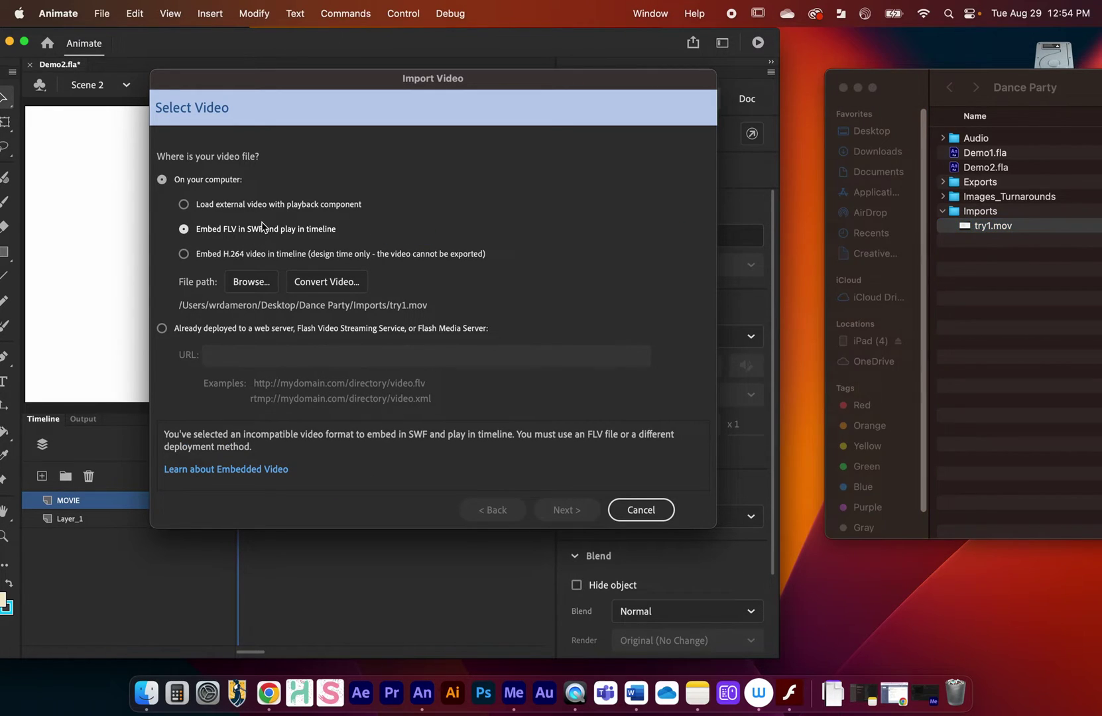
{"action": "left_click", "coordinate": [184, 254]}
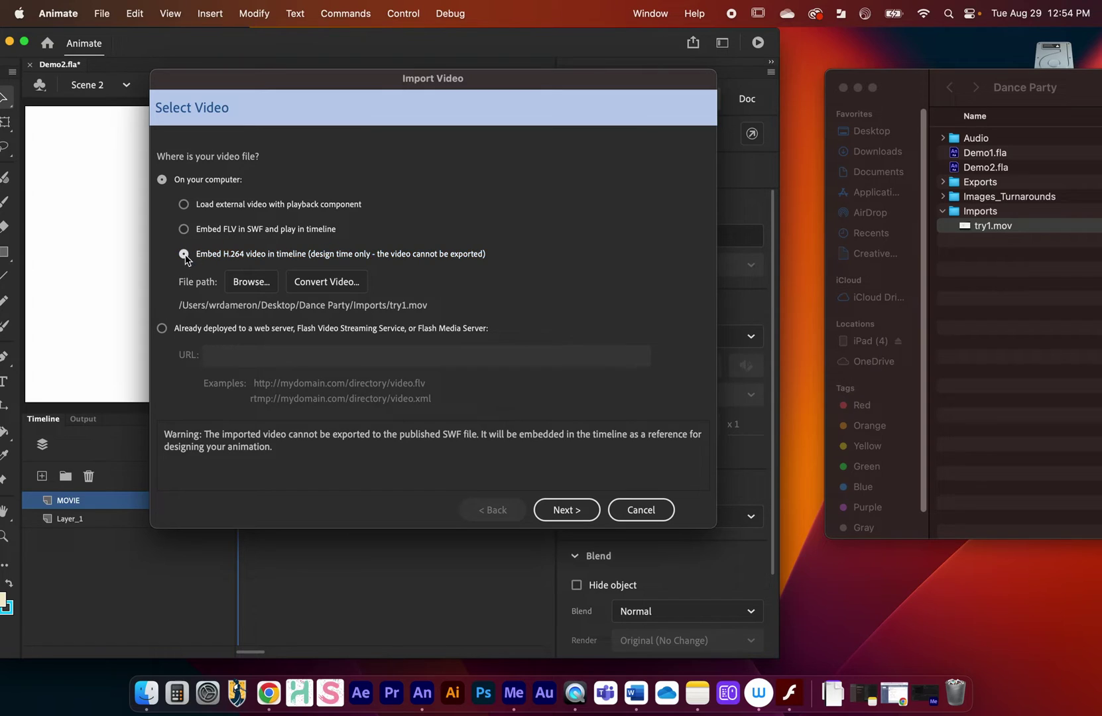
{"action": "left_click", "coordinate": [249, 284]}
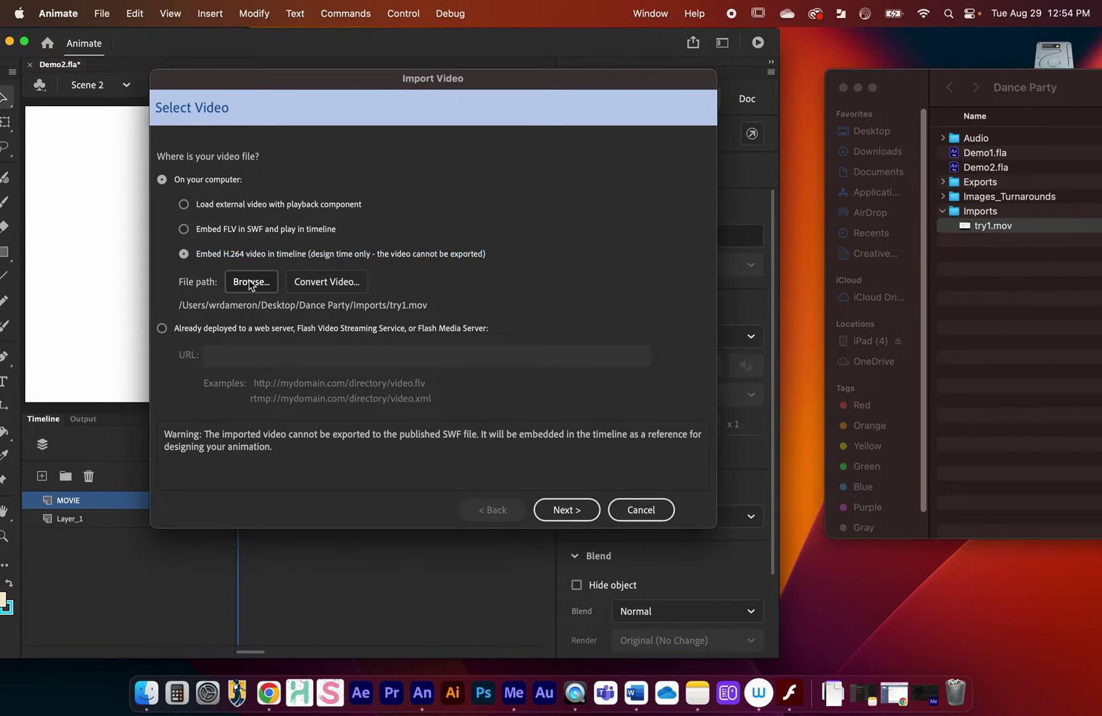
{"action": "left_click", "coordinate": [512, 137]}
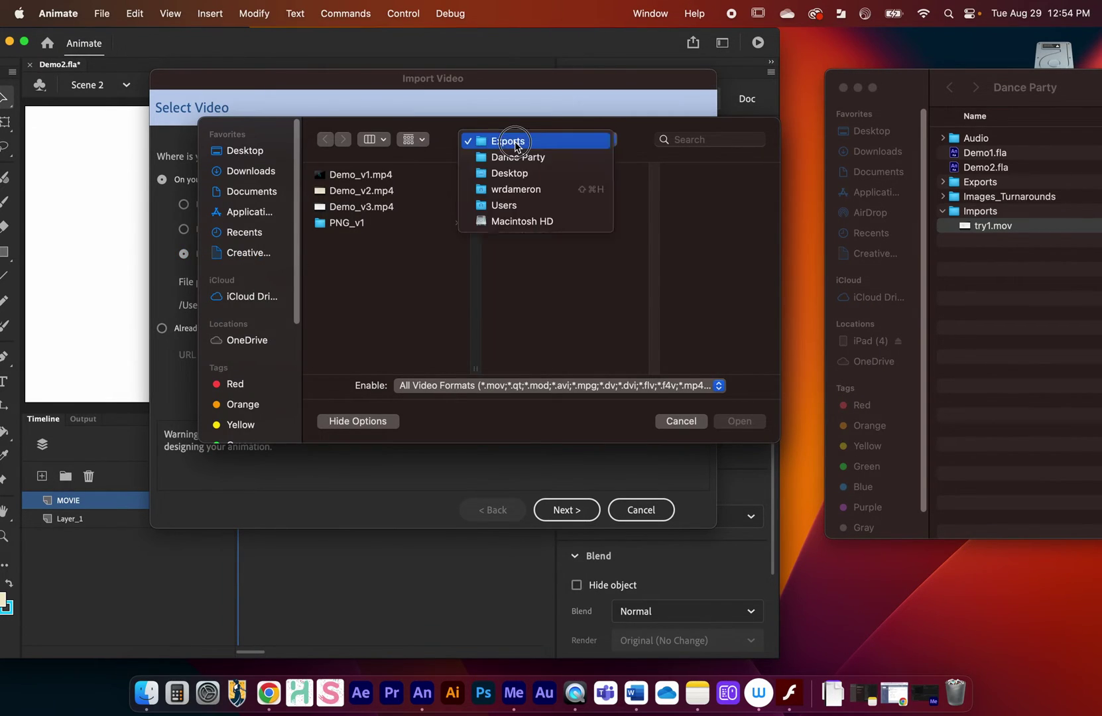
{"action": "left_click", "coordinate": [516, 156]}
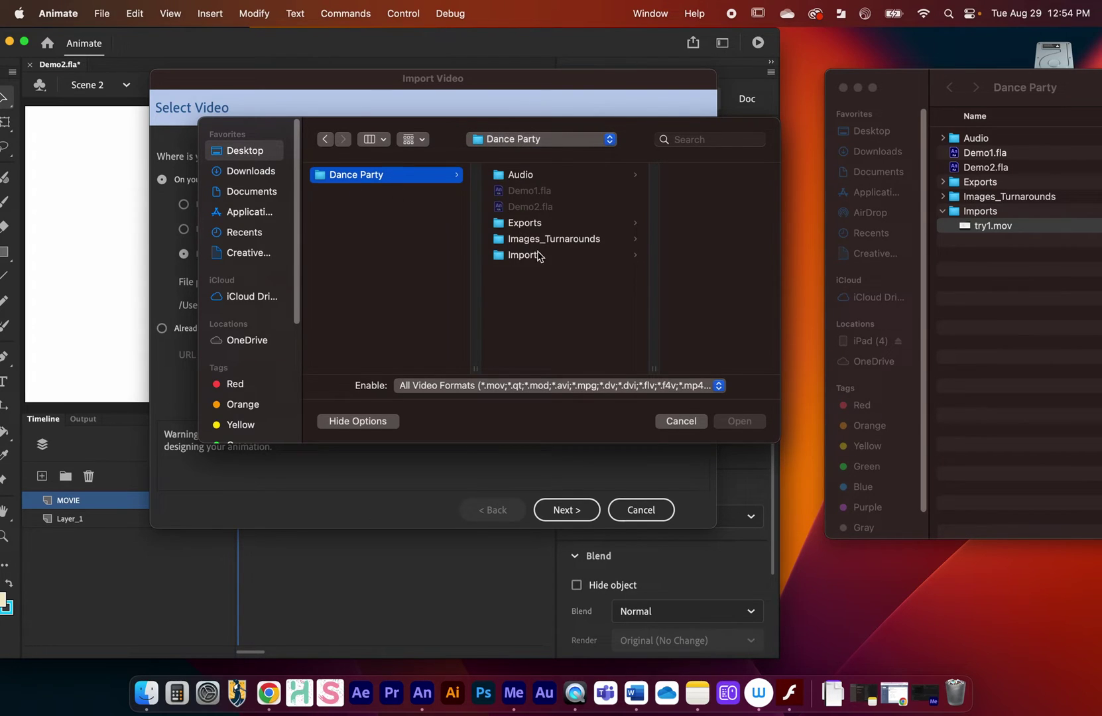
{"action": "left_click", "coordinate": [524, 256]}
{"action": "left_click", "coordinate": [630, 177]}
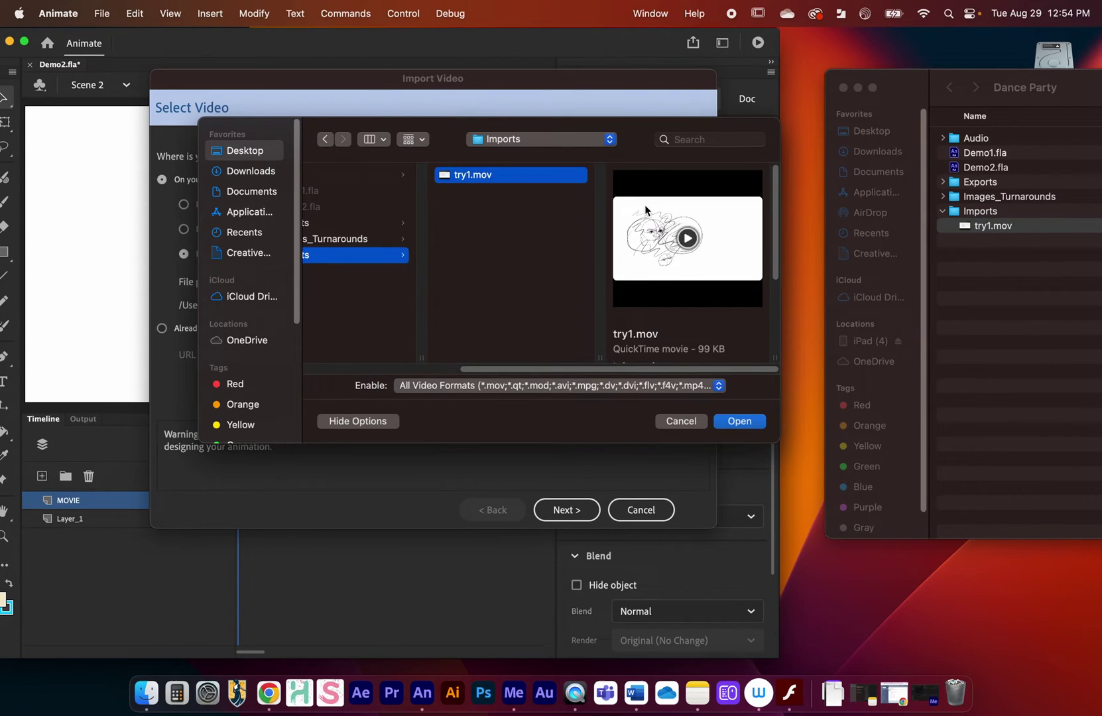
{"action": "left_click", "coordinate": [740, 422]}
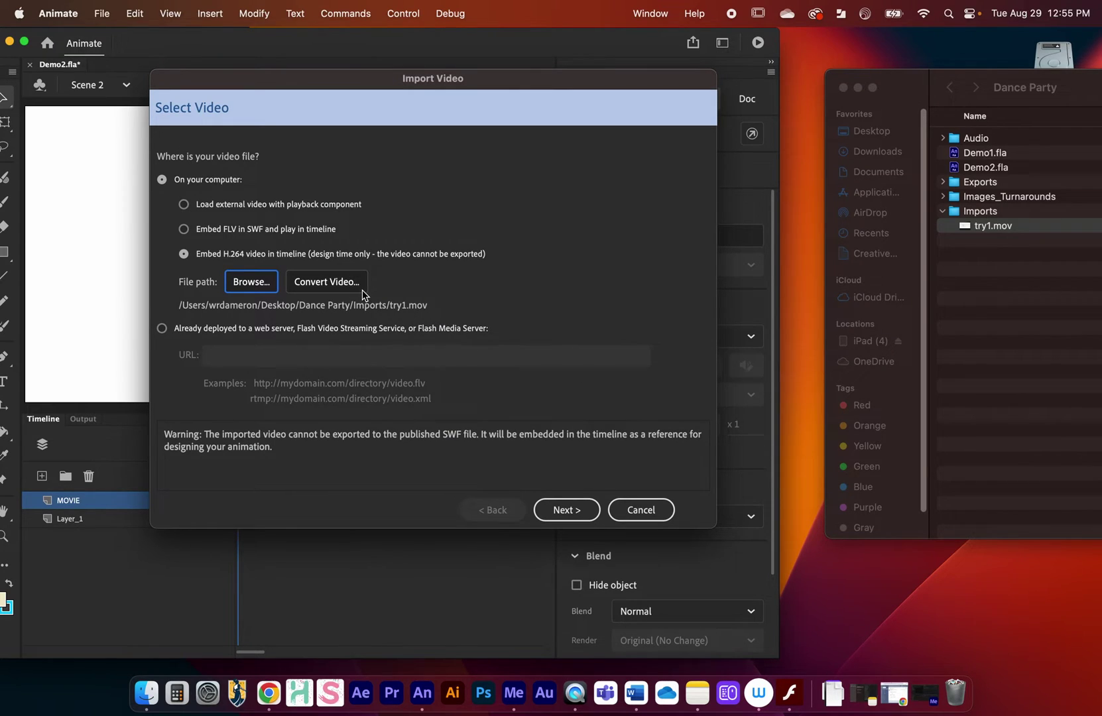
Step: Keep Embedded video as the symbol type and advance to the Finish Video Import summary
{"action": "left_click", "coordinate": [578, 515]}
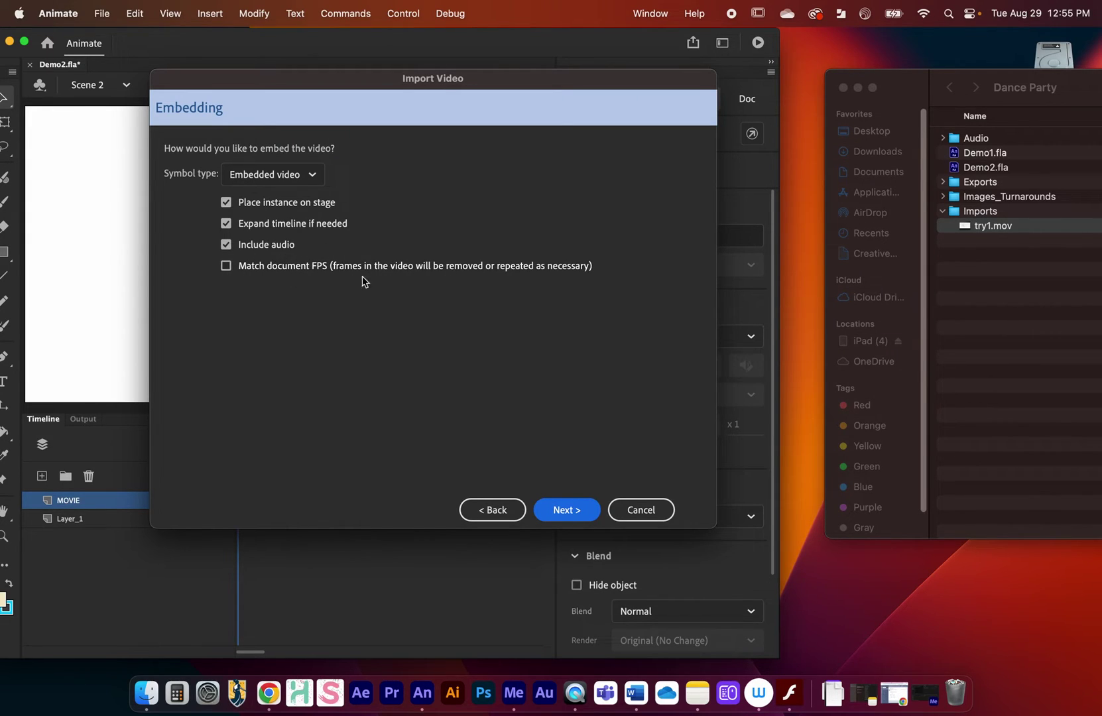
{"action": "left_click", "coordinate": [306, 178]}
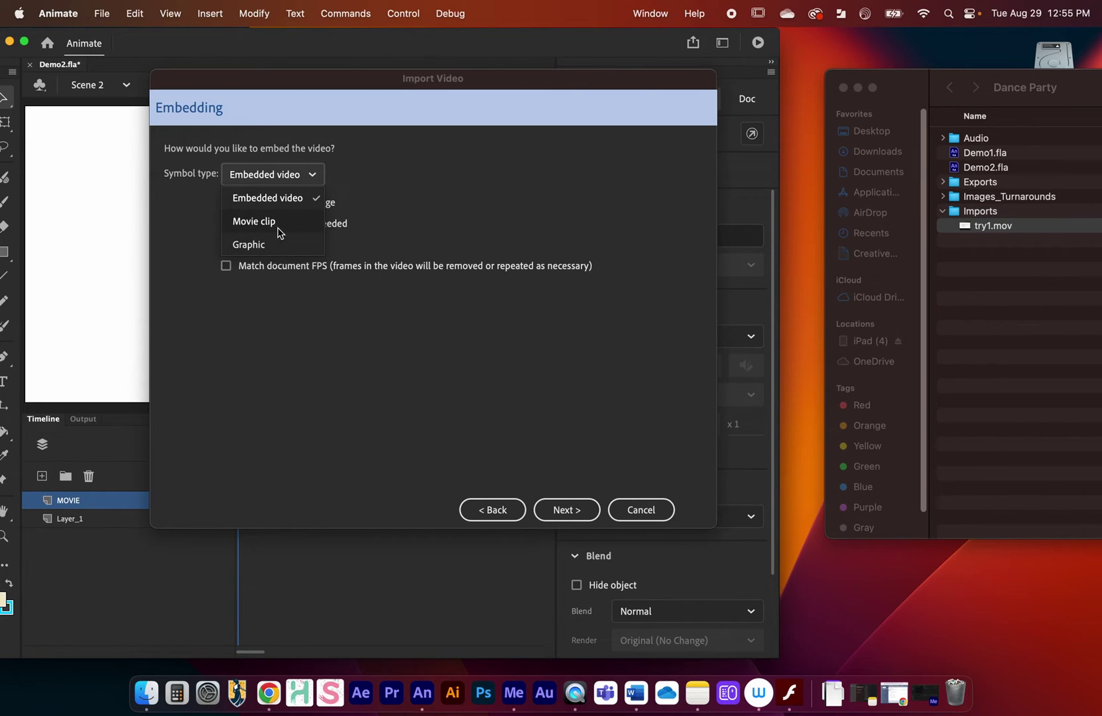
{"action": "left_click", "coordinate": [416, 199]}
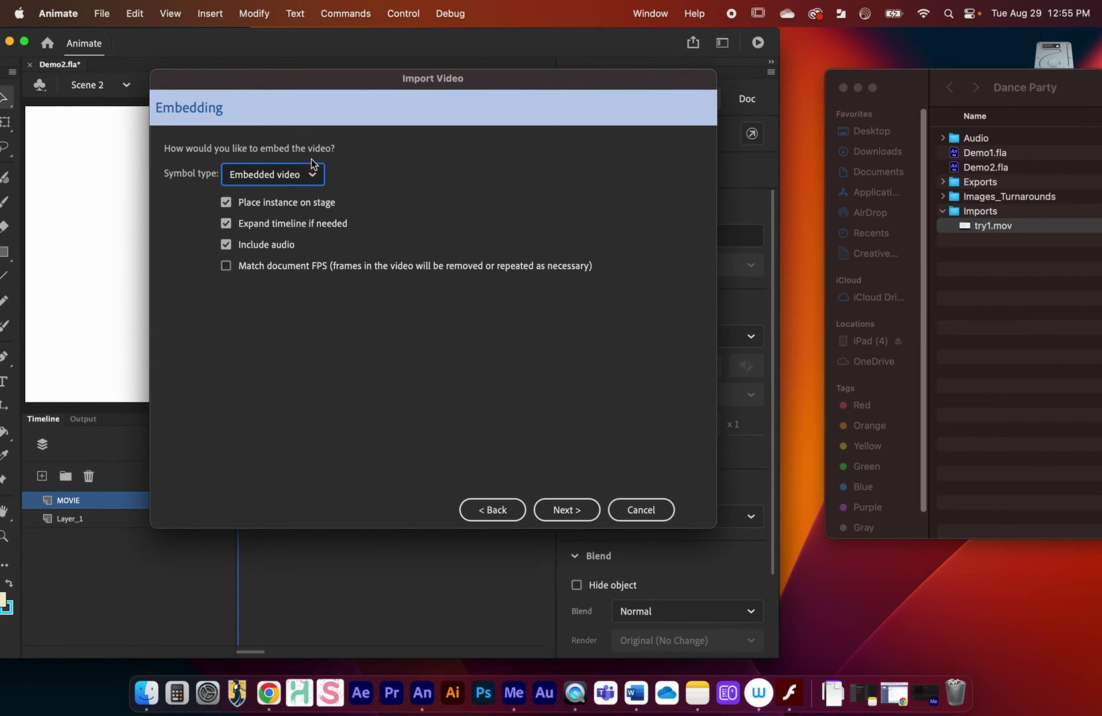
{"action": "left_click", "coordinate": [567, 510]}
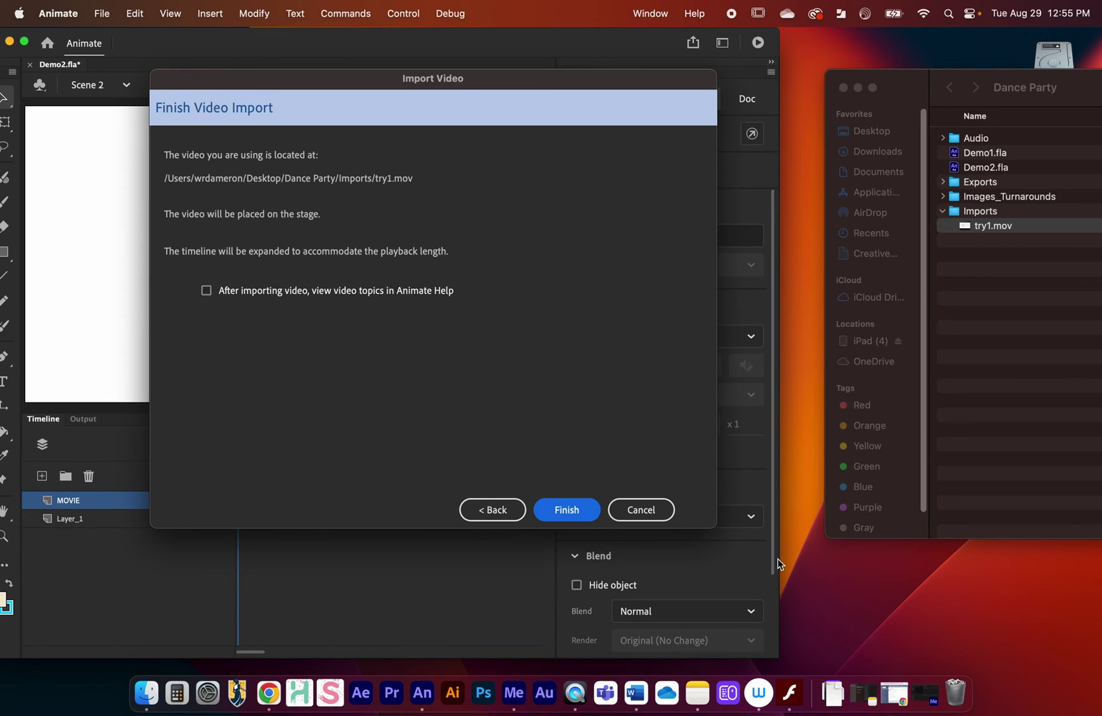
Step: Finish the import, then scrub and play the ~22-frame try1.mov clip and return to frame 1
{"action": "left_click", "coordinate": [567, 510]}
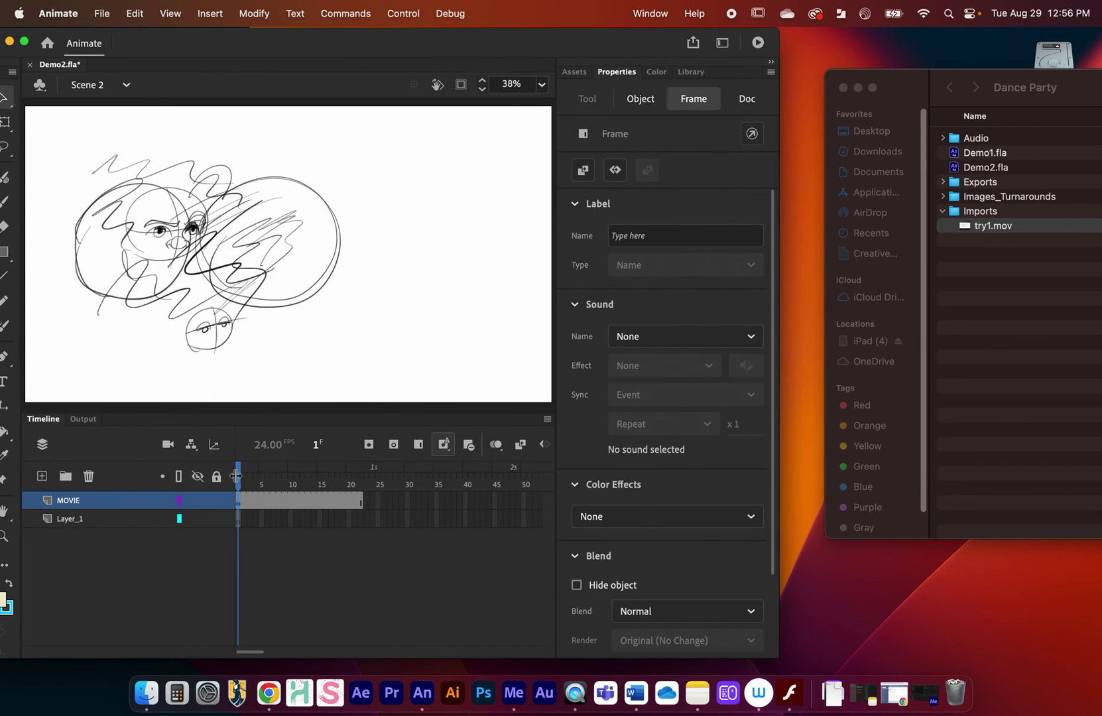
{"action": "left_click_drag", "start_coordinate": [238, 476], "coordinate": [206, 473]}
{"action": "key", "text": "Return"}
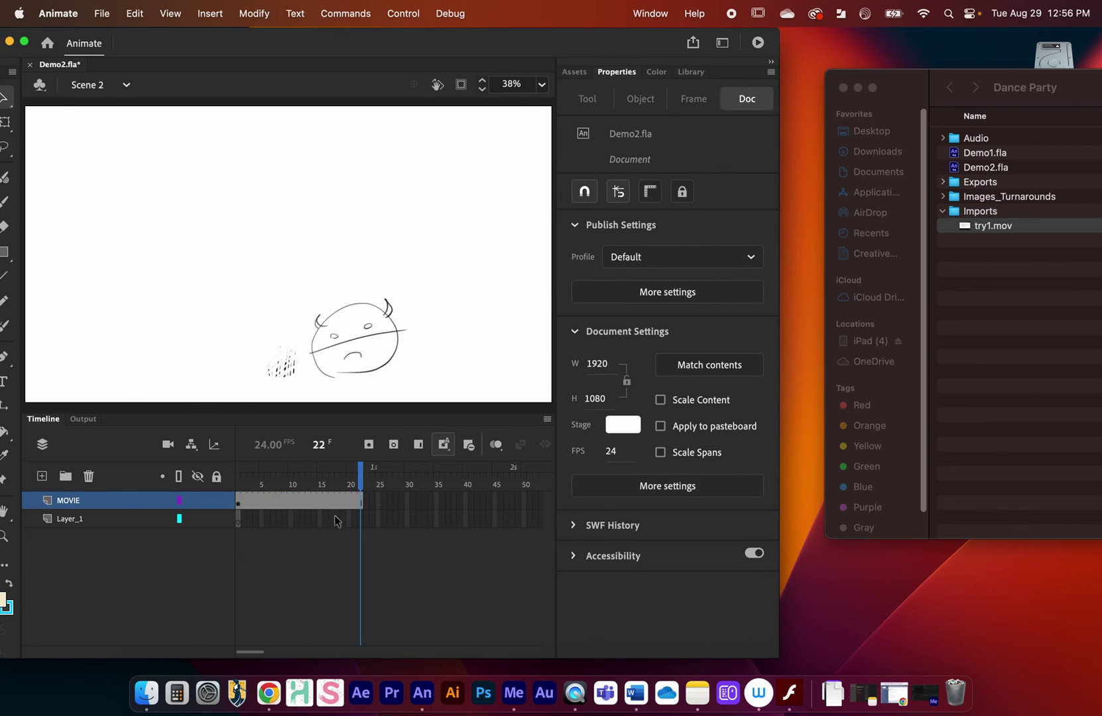
{"action": "key", "text": "shift+comma"}
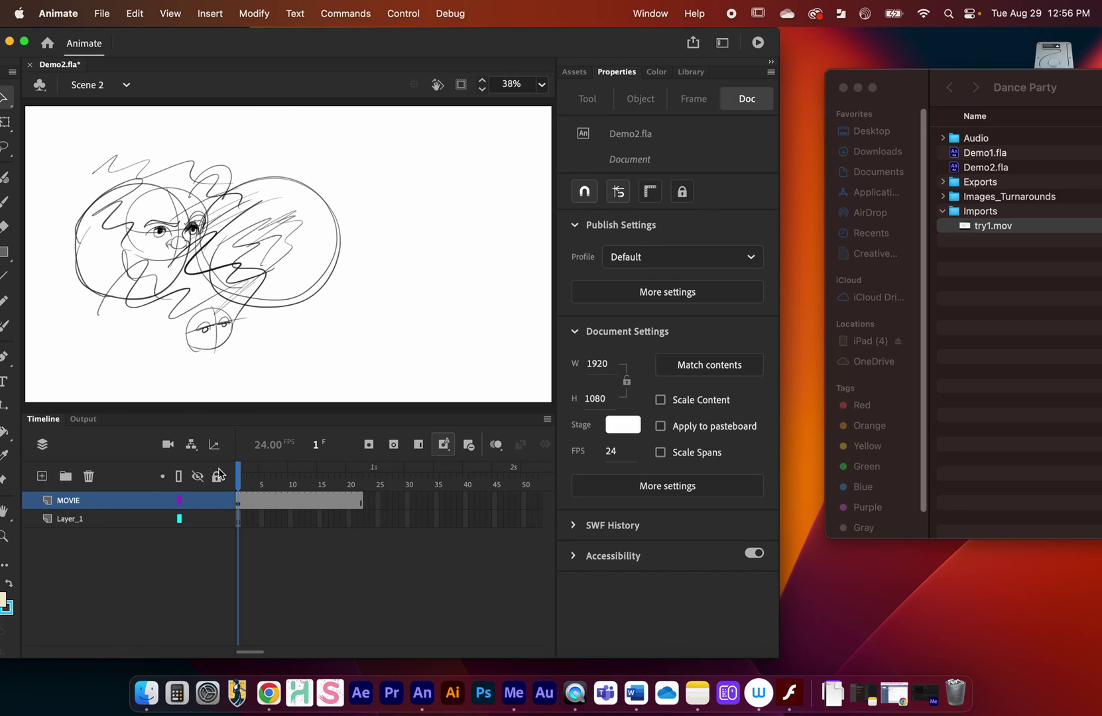